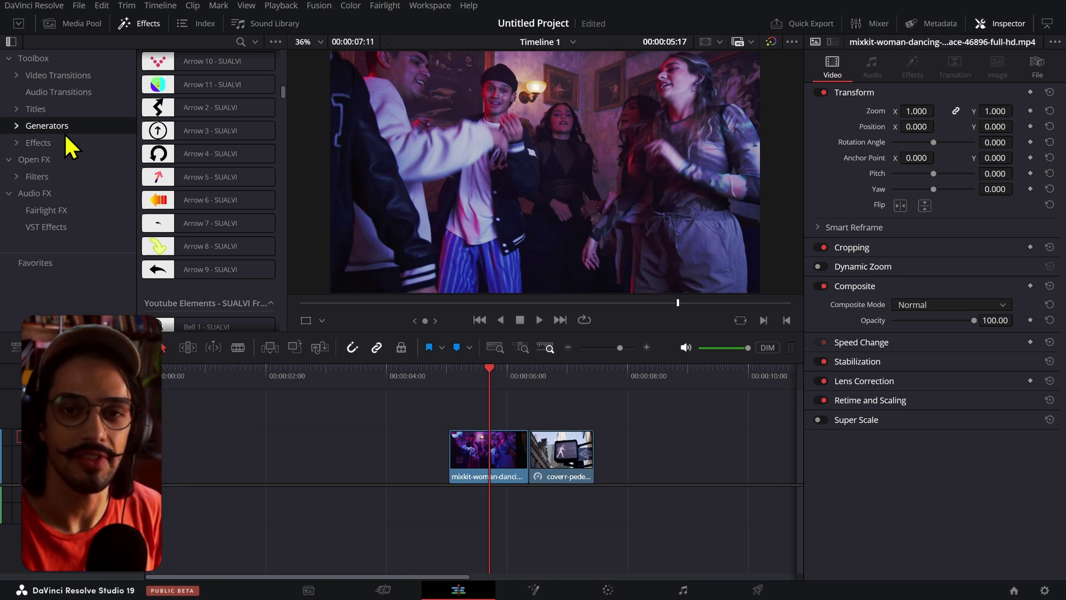
- Open the Alt Style category of SUALVI's Hand Drawn generators and look through its elements
{"action": "left_click", "coordinate": [64, 132]}
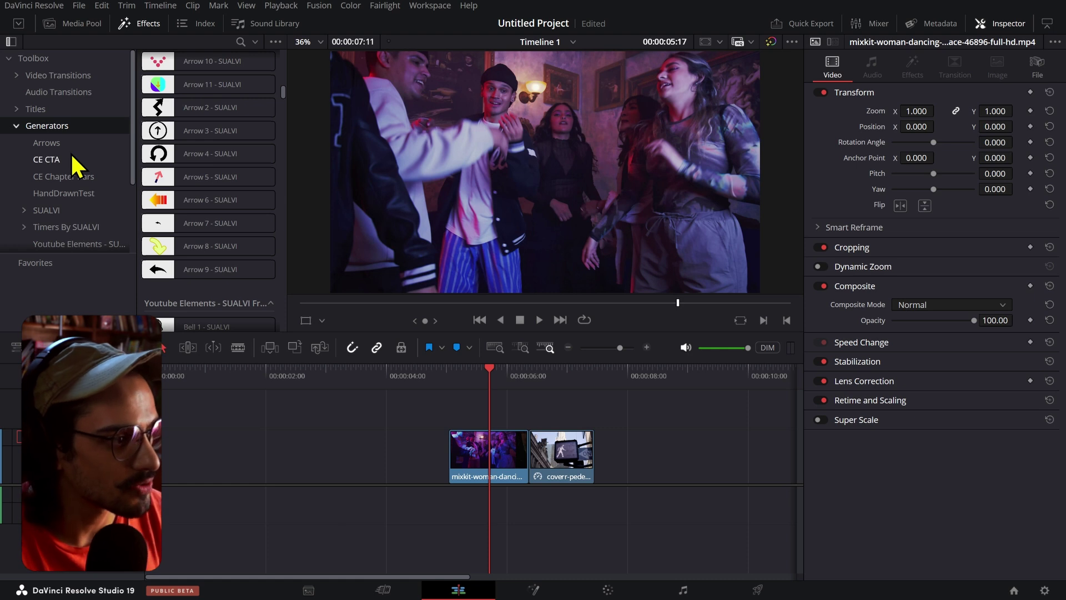
{"action": "left_click", "coordinate": [64, 211]}
{"action": "left_click", "coordinate": [64, 211]}
{"action": "left_click", "coordinate": [88, 175]}
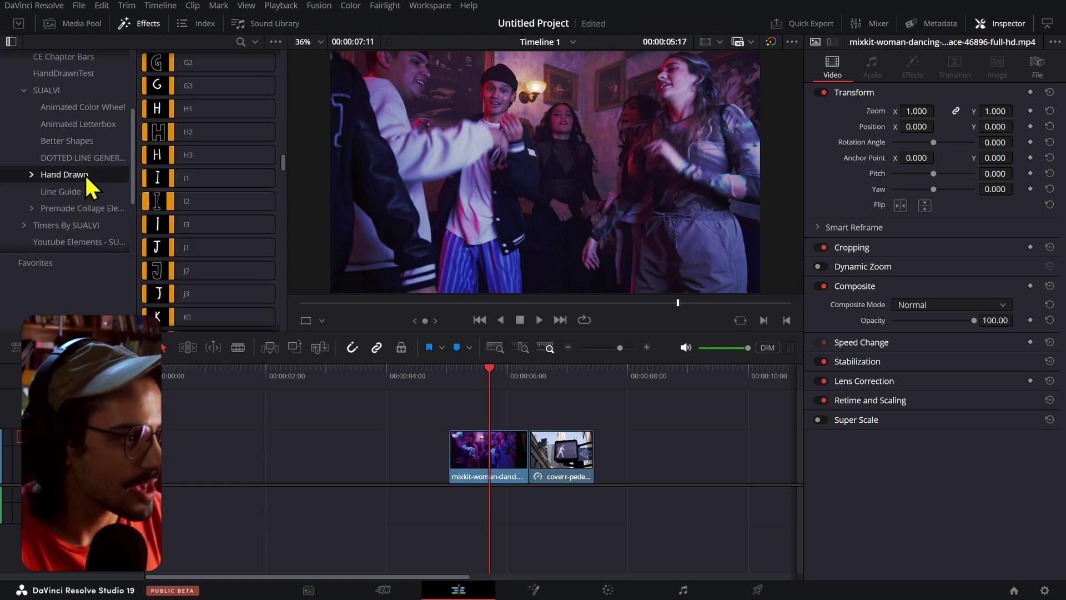
{"action": "scroll", "coordinate": [83, 166], "scroll_direction": "down", "scroll_amount": 3}
{"action": "scroll", "coordinate": [83, 161], "scroll_direction": "up", "scroll_amount": 2}
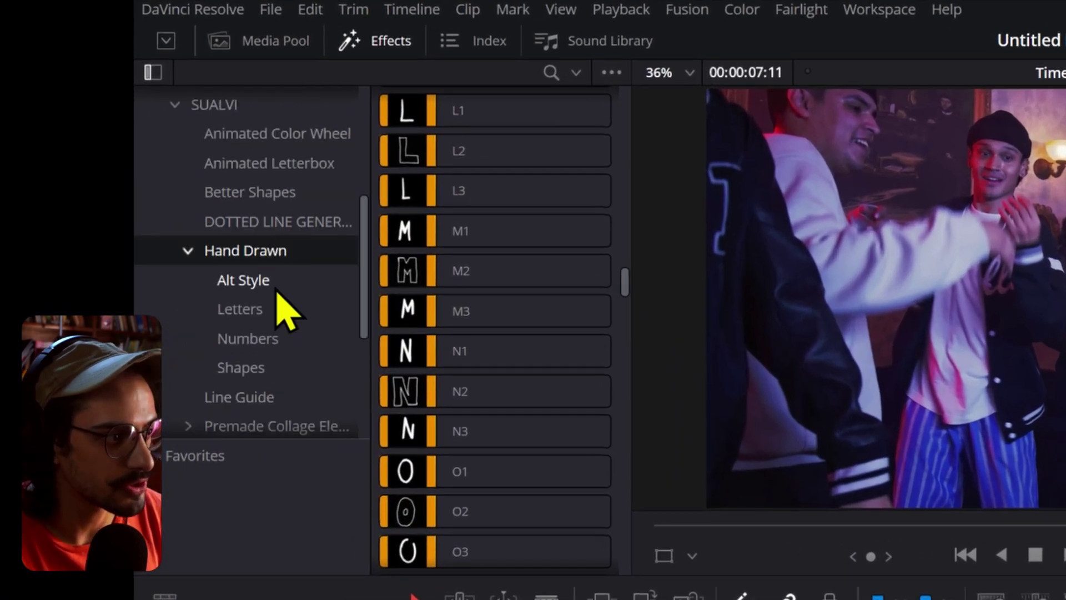
{"action": "left_click", "coordinate": [278, 281]}
{"action": "scroll", "coordinate": [430, 397], "scroll_direction": "up", "scroll_amount": 10}
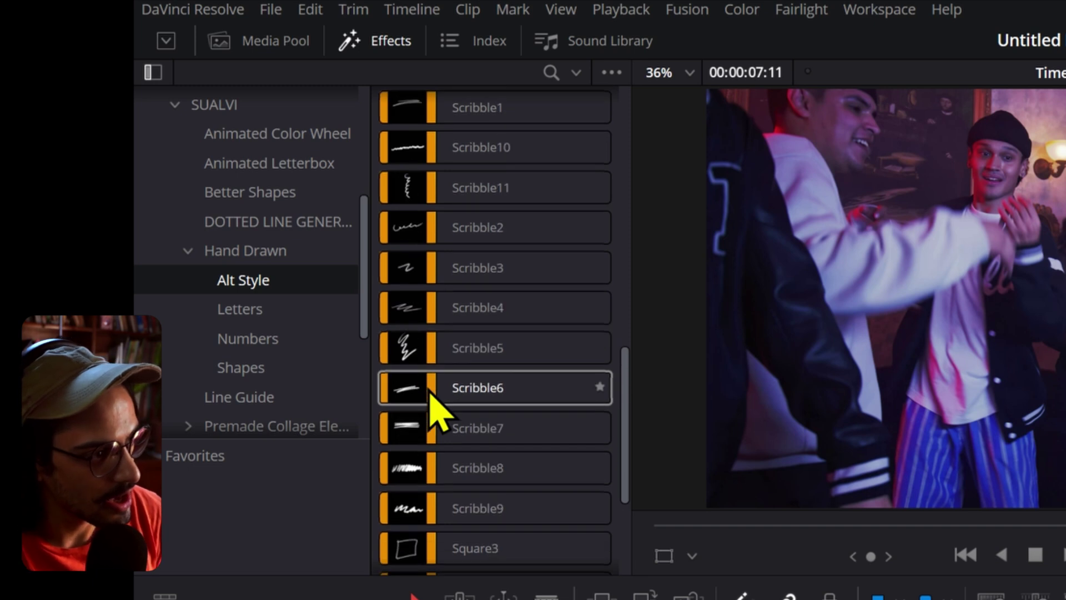
{"action": "scroll", "coordinate": [438, 414], "scroll_direction": "up", "scroll_amount": 5}
{"action": "scroll", "coordinate": [436, 412], "scroll_direction": "down", "scroll_amount": 5}
{"action": "scroll", "coordinate": [435, 383], "scroll_direction": "up", "scroll_amount": 5}
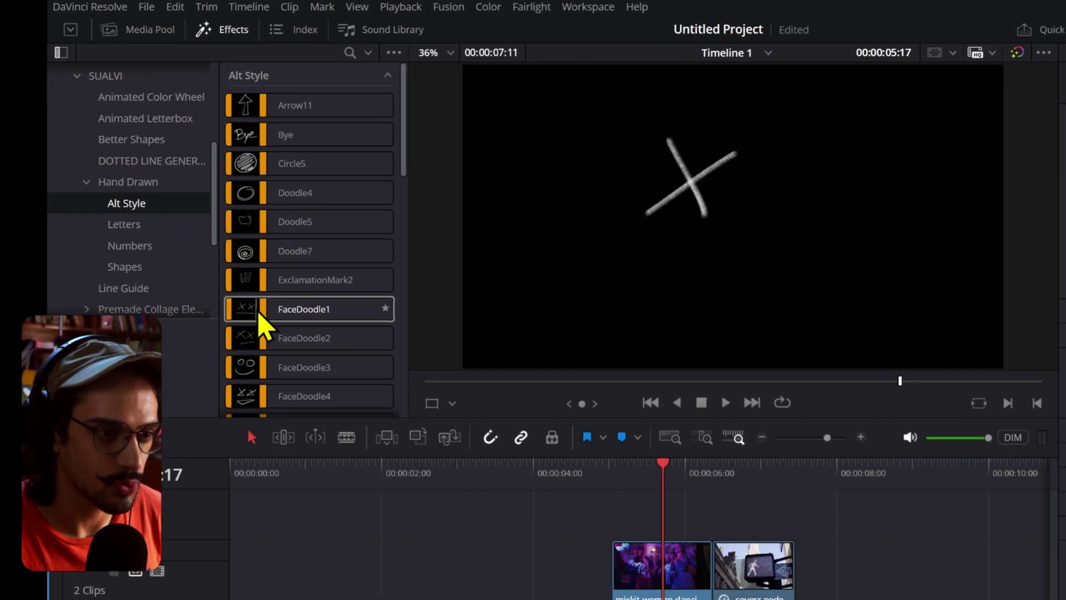
- Add the FaceDoodle1 generator on the track above the video clips and scrub through its first seconds
{"action": "left_click_drag", "start_coordinate": [423, 435], "coordinate": [284, 394]}
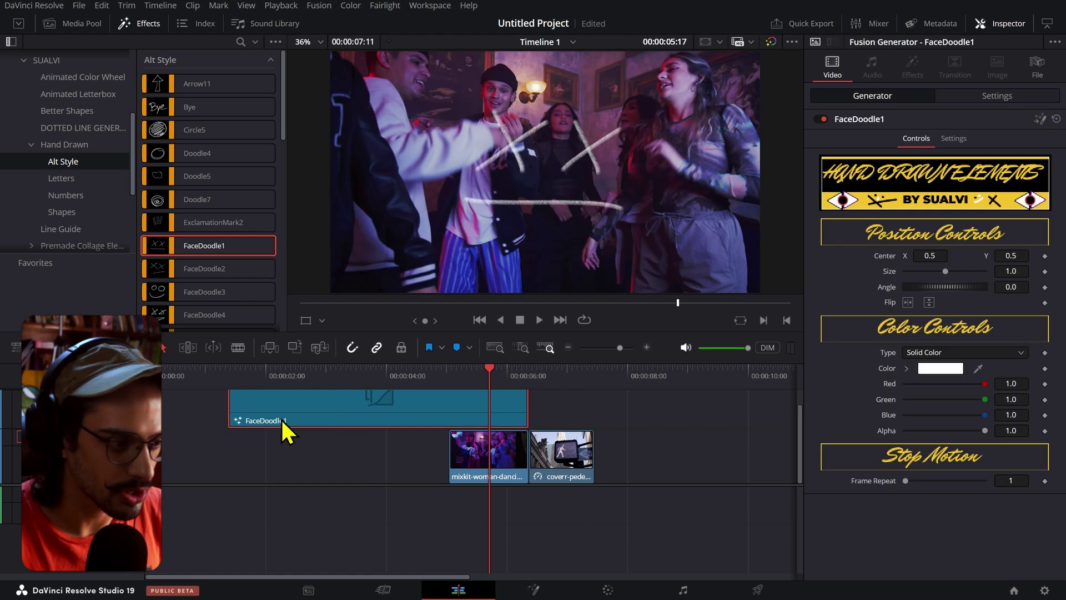
{"action": "left_click", "coordinate": [248, 382]}
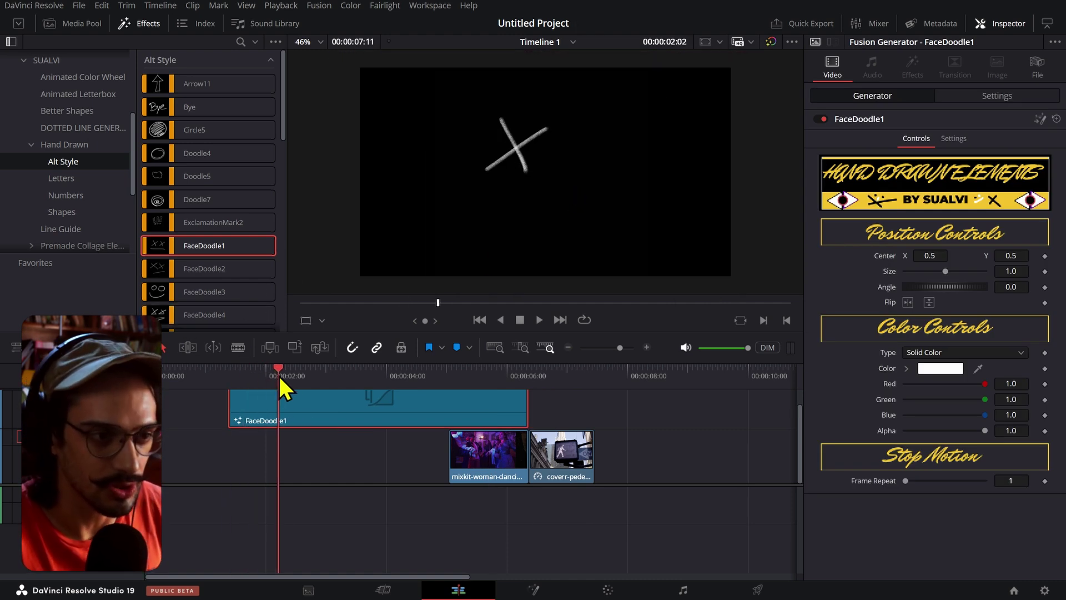
{"action": "left_click_drag", "start_coordinate": [315, 378], "coordinate": [323, 377]}
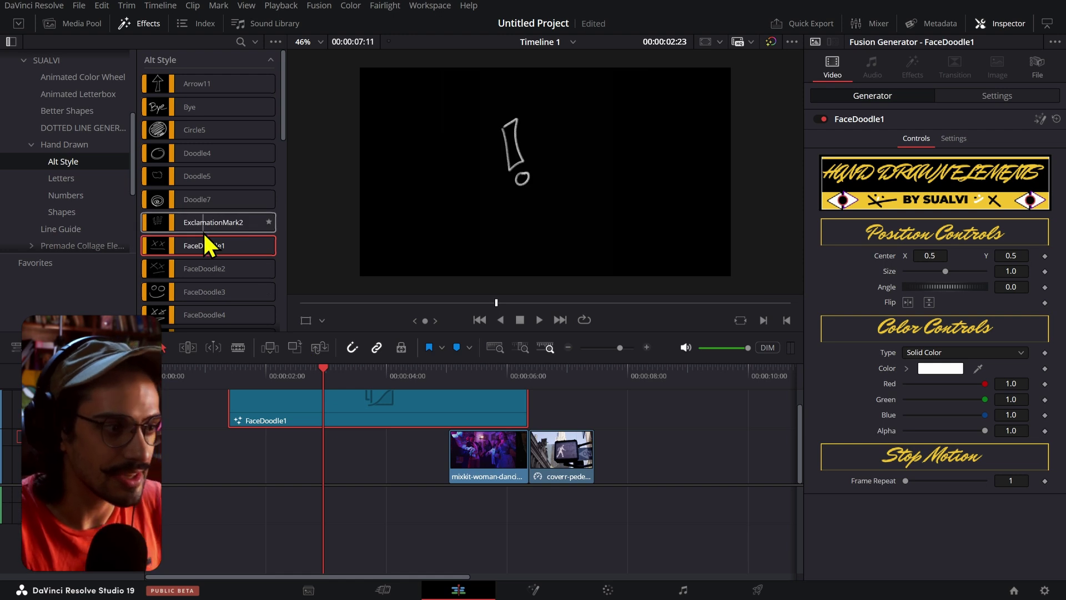
- Look through the remaining Alt Style elements and play back the FaceDoodle1 animation
{"action": "scroll", "coordinate": [205, 239], "scroll_direction": "down", "scroll_amount": 8}
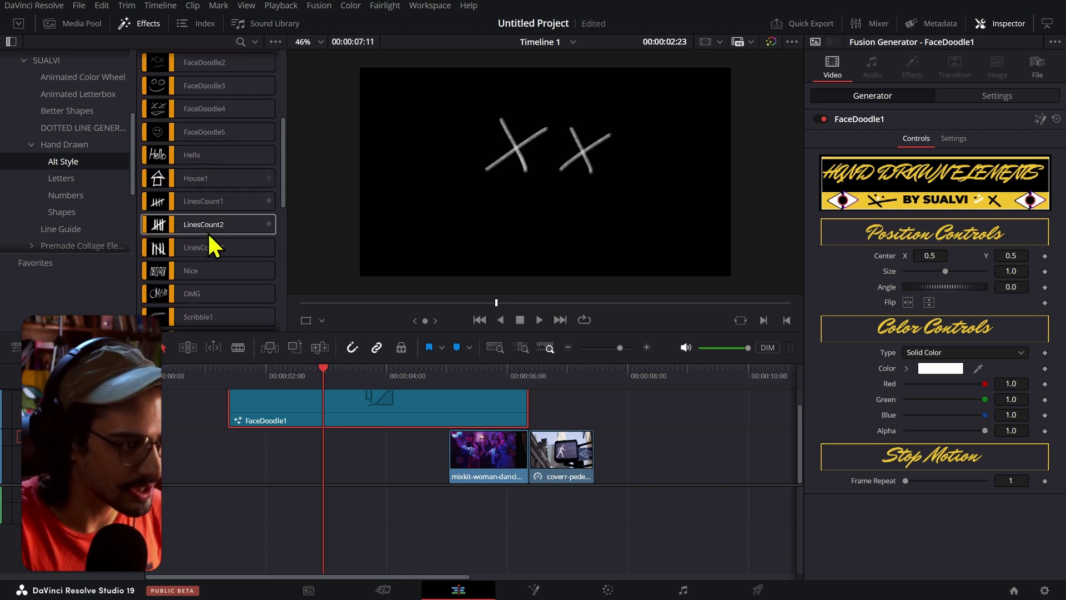
{"action": "scroll", "coordinate": [210, 240], "scroll_direction": "down", "scroll_amount": 3}
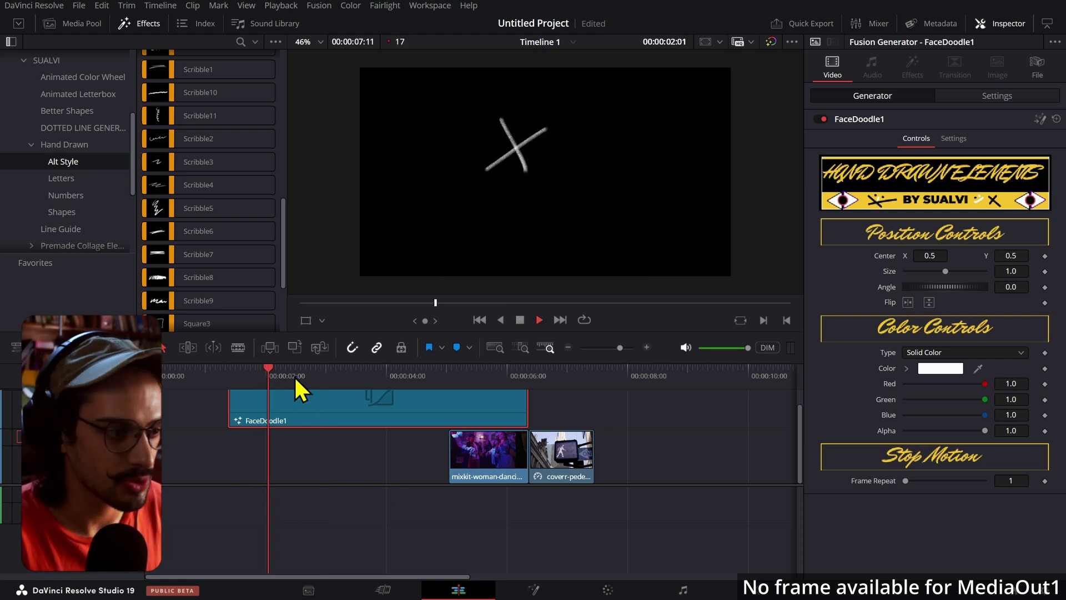
{"action": "key", "text": "space"}
{"action": "scroll", "coordinate": [483, 413], "scroll_direction": "up", "scroll_amount": 1}
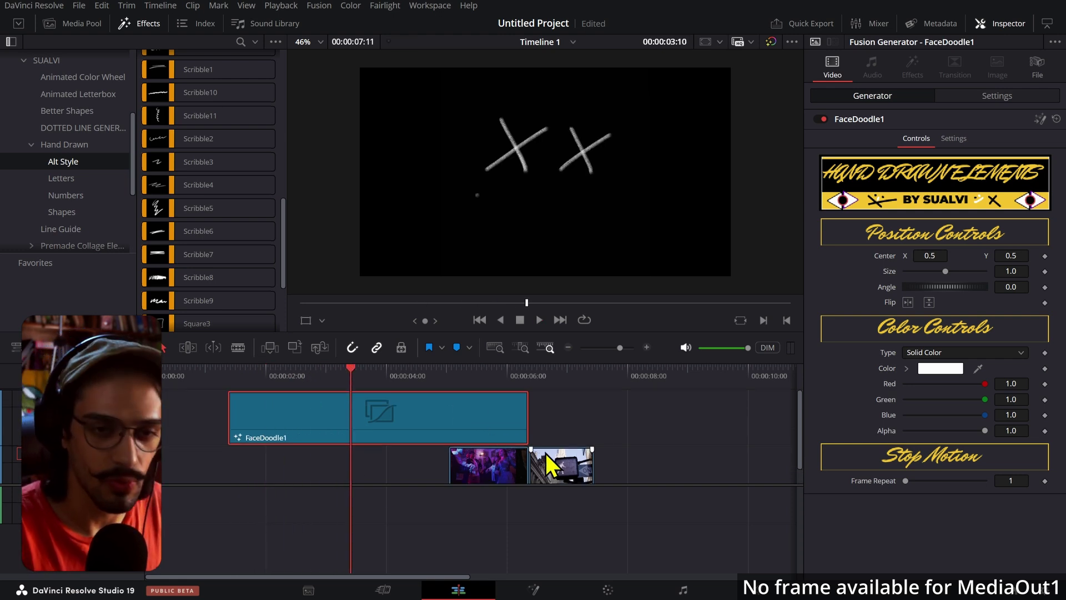
{"action": "right_click", "coordinate": [382, 409]}
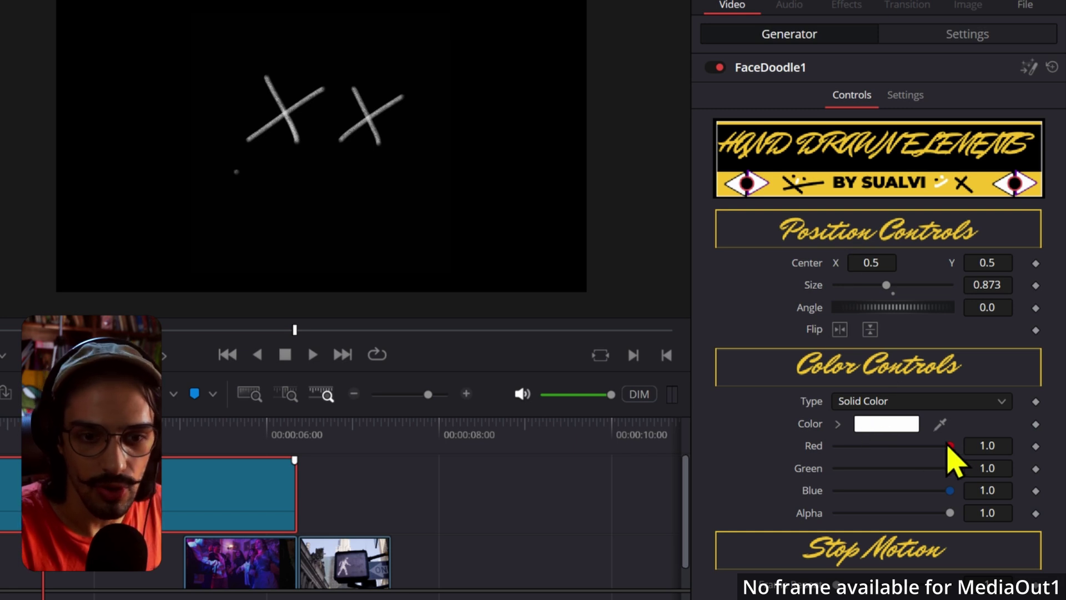
- Recolor FaceDoodle1 purple with red 0.858 and green 0.016, set its Frame Repeat to 2, and preview it
{"action": "mouse_move", "coordinate": [948, 448]}
{"action": "left_mouse_down"}
{"action": "mouse_move", "coordinate": [747, 460]}
{"action": "mouse_move", "coordinate": [931, 451]}
{"action": "mouse_move", "coordinate": [982, 488]}
{"action": "mouse_move", "coordinate": [846, 483]}
{"action": "left_mouse_up"}
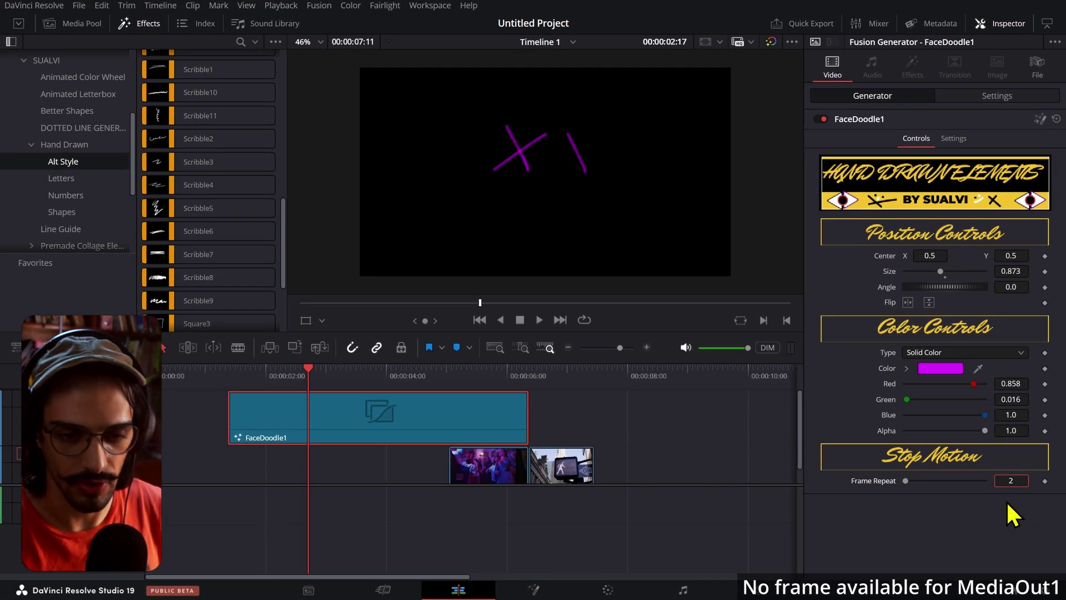
{"action": "key", "text": "Return"}
{"action": "left_click", "coordinate": [237, 382]}
{"action": "key", "text": "space"}
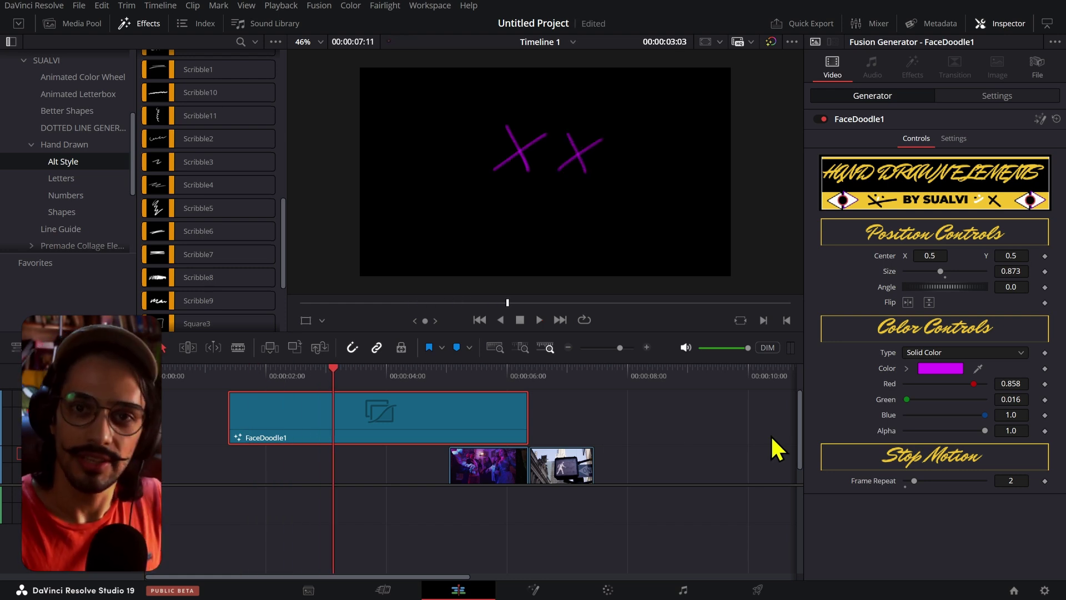
{"action": "mouse_move", "coordinate": [380, 440]}
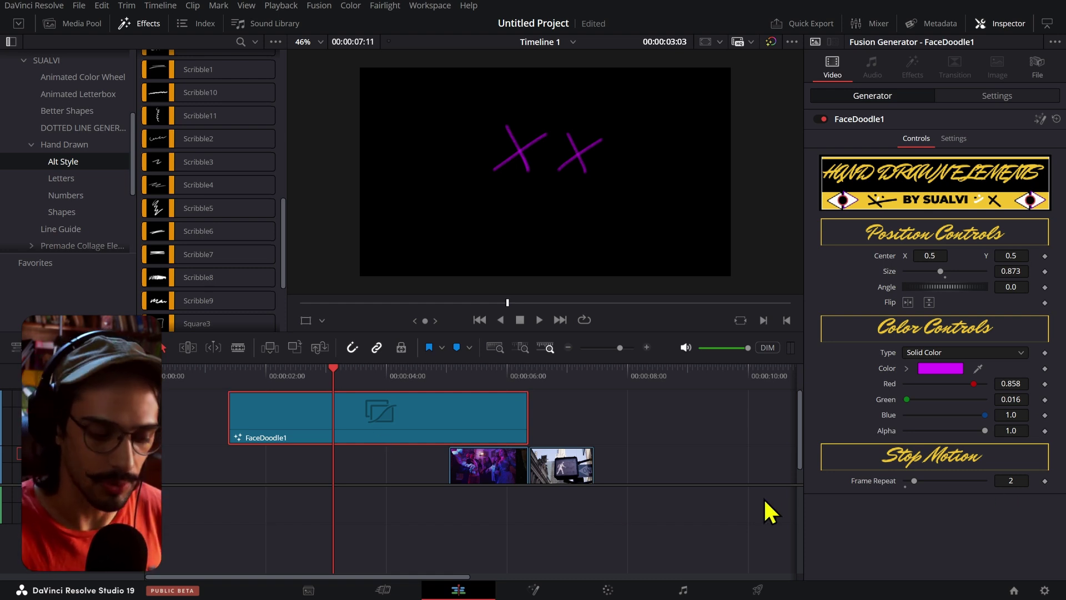
- Replace FaceDoodle1 on the timeline with A1 from the hand-drawn Letters category and play it back
{"action": "key", "text": "ctrl+z"}
{"action": "scroll", "coordinate": [227, 209], "scroll_direction": "up", "scroll_amount": 4}
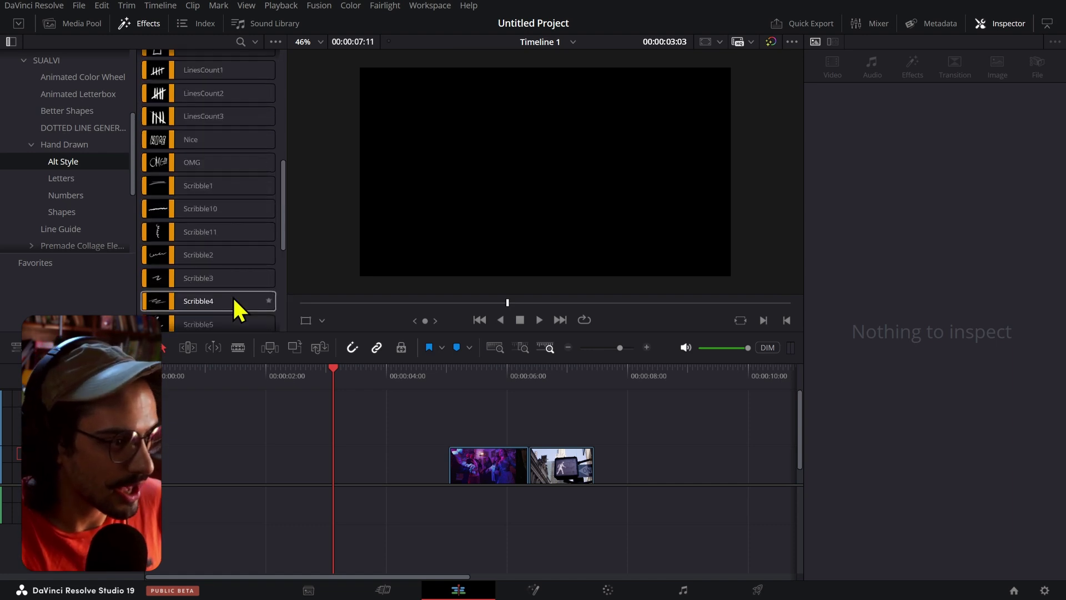
{"action": "scroll", "coordinate": [233, 300], "scroll_direction": "up", "scroll_amount": 5}
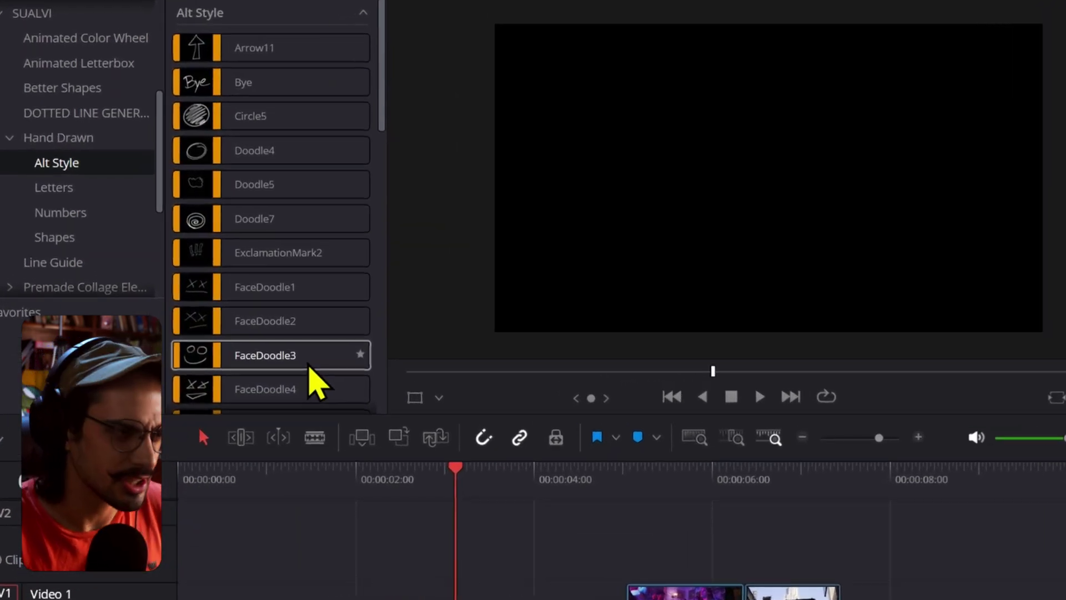
{"action": "left_click", "coordinate": [59, 190]}
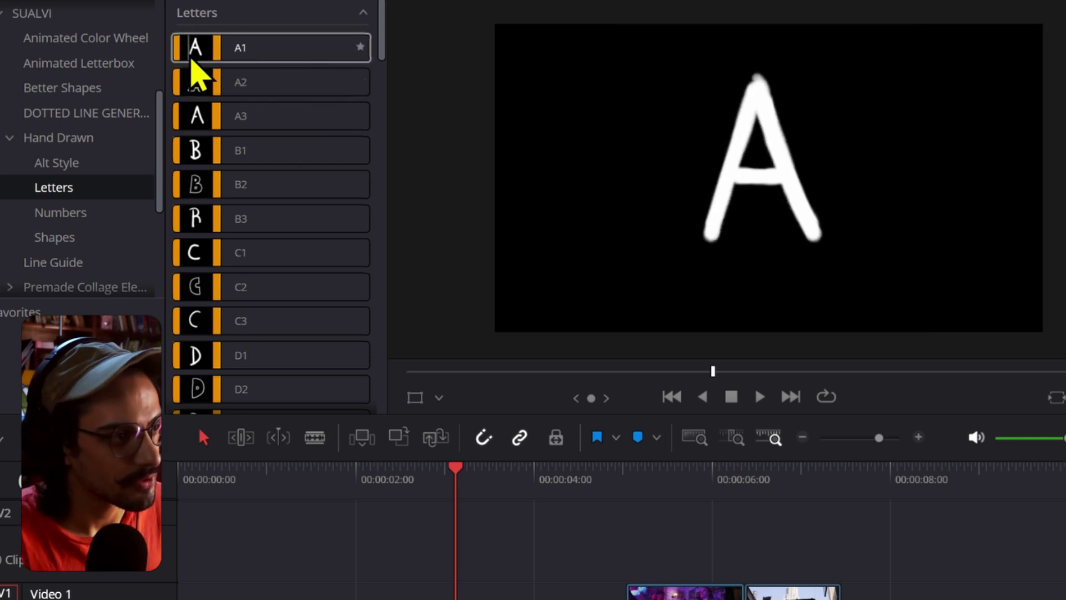
{"action": "left_click_drag", "start_coordinate": [209, 61], "coordinate": [504, 559]}
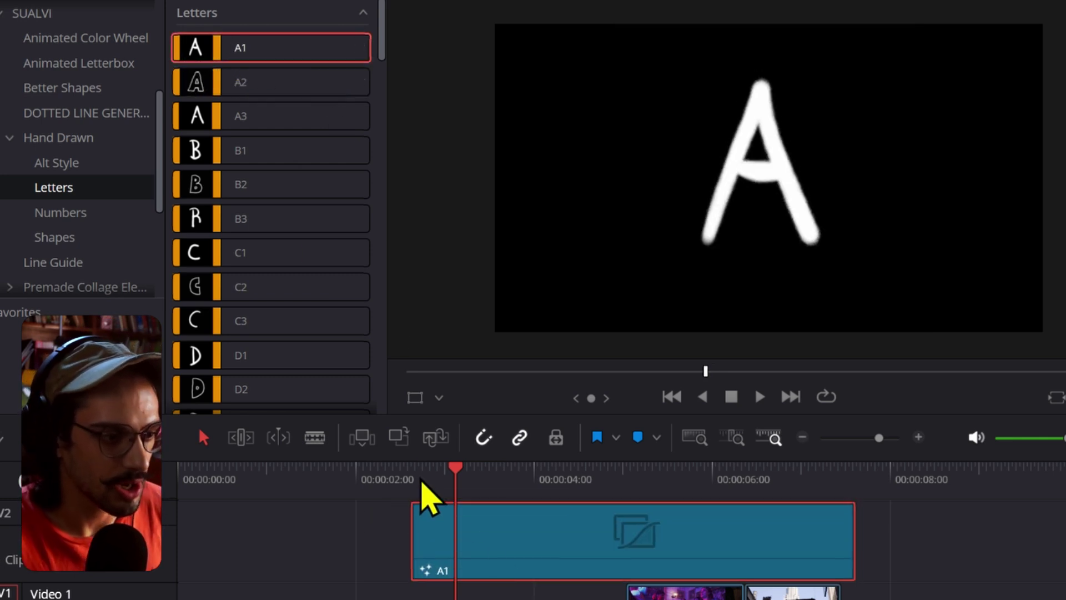
{"action": "left_click", "coordinate": [419, 475]}
{"action": "key", "text": "space"}
{"action": "key", "text": "space"}
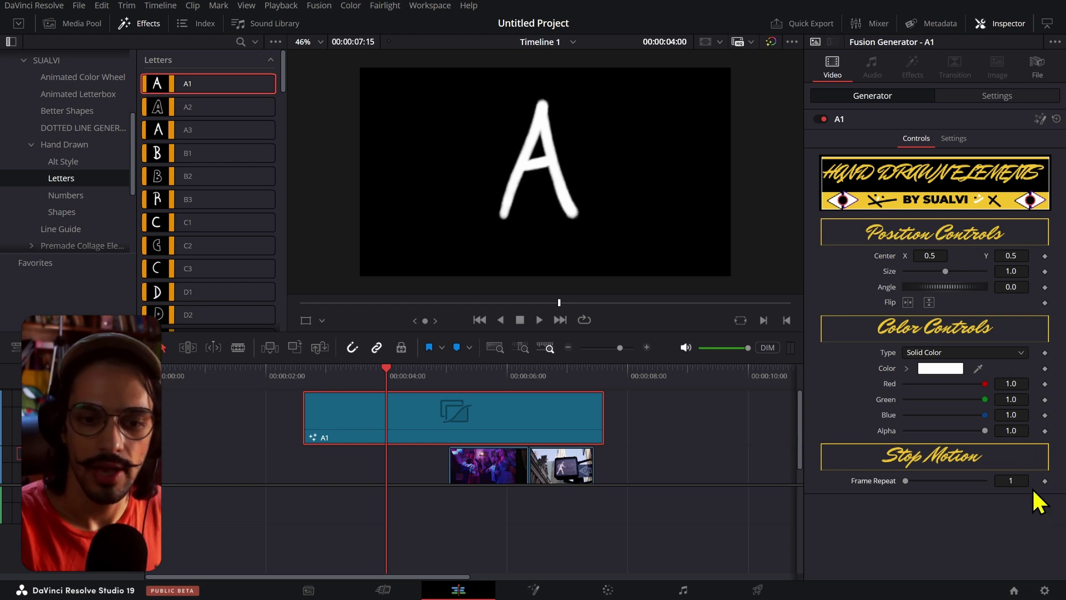
- Set the A1 letter's Frame Repeat to 4 and play the clip from its start
{"action": "double_click", "coordinate": [1016, 482]}
{"action": "type", "text": "4"}
{"action": "key", "text": "Return"}
{"action": "left_click", "coordinate": [306, 388]}
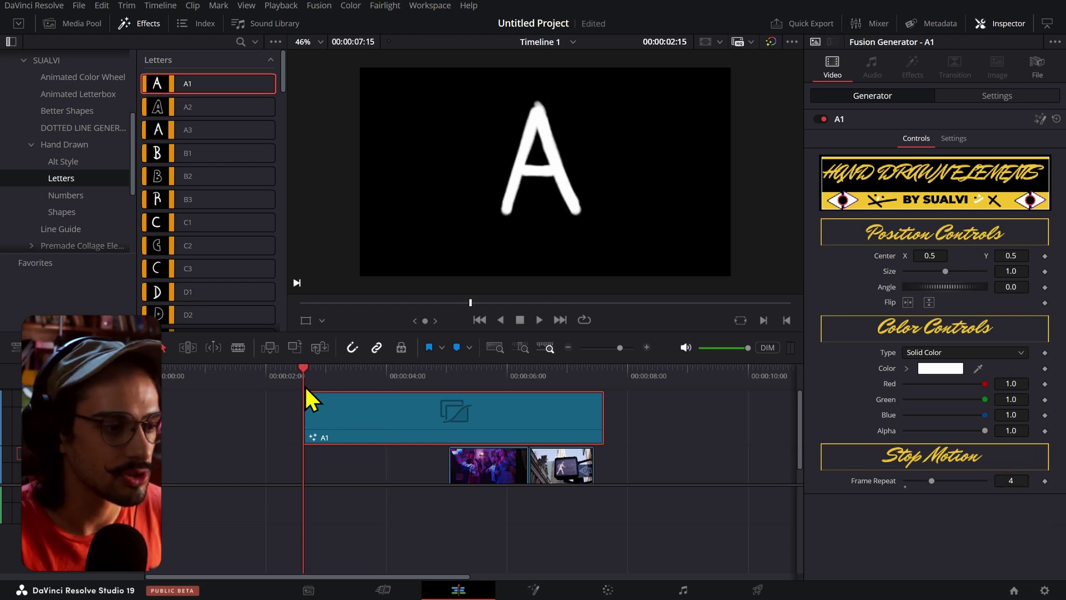
{"action": "key", "text": "space"}
{"action": "key", "text": "space"}
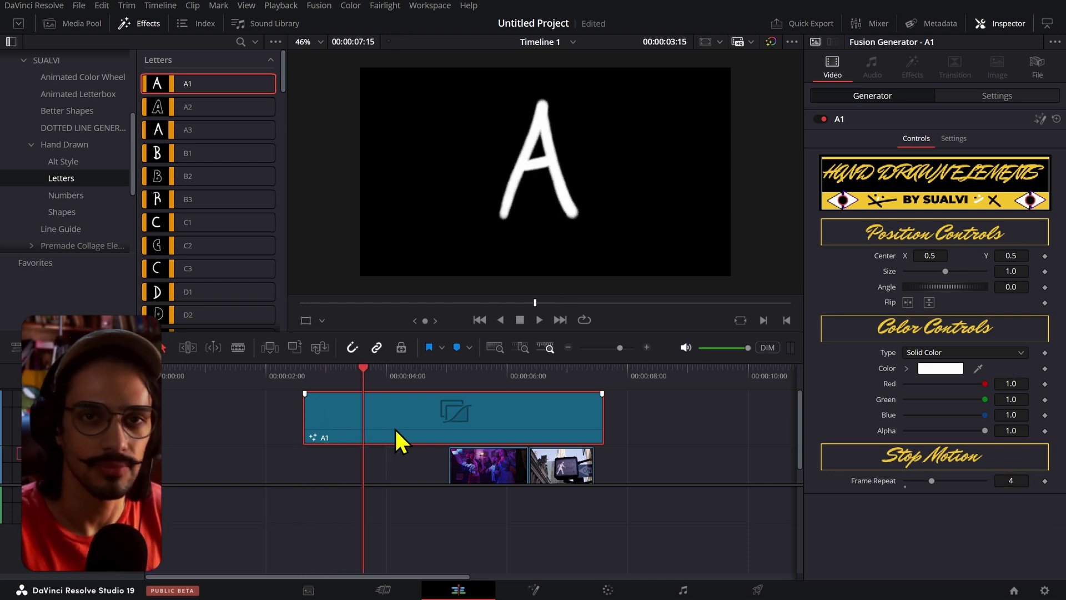
- Replace the A1 clip with the outlined letter A2 and preview its animation
{"action": "key", "text": "Delete"}
{"action": "left_click_drag", "start_coordinate": [159, 108], "coordinate": [207, 436]}
{"action": "key", "text": "Up"}
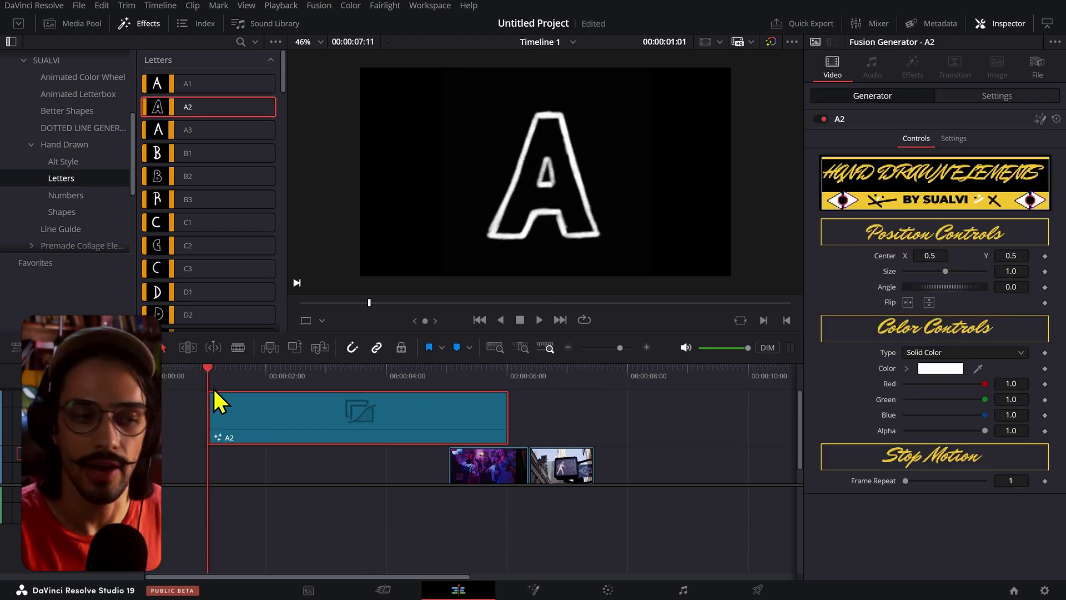
{"action": "key", "text": "space"}
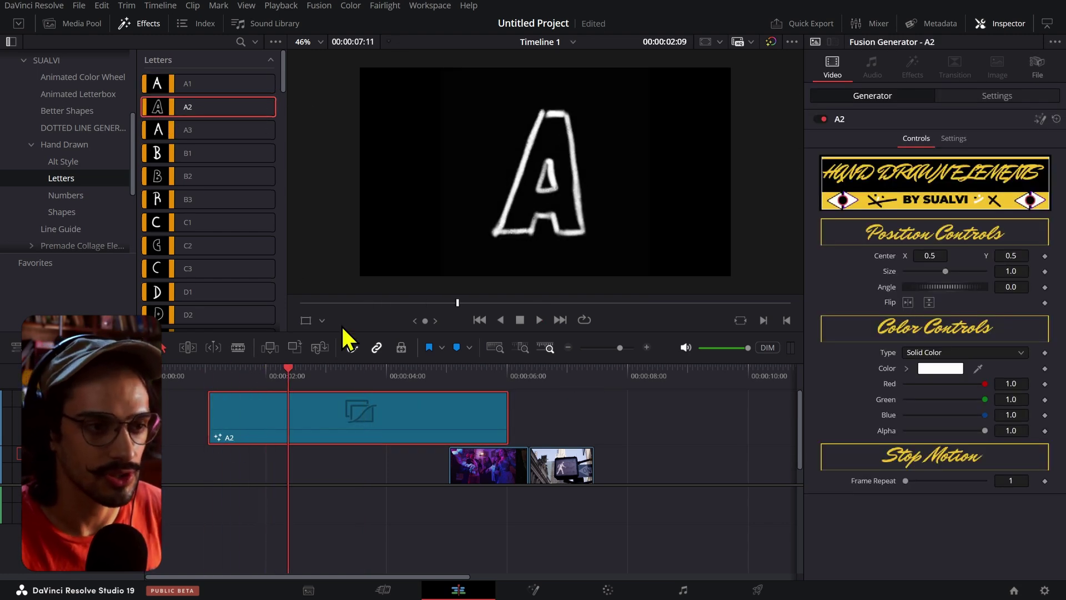
{"action": "left_click", "coordinate": [253, 391]}
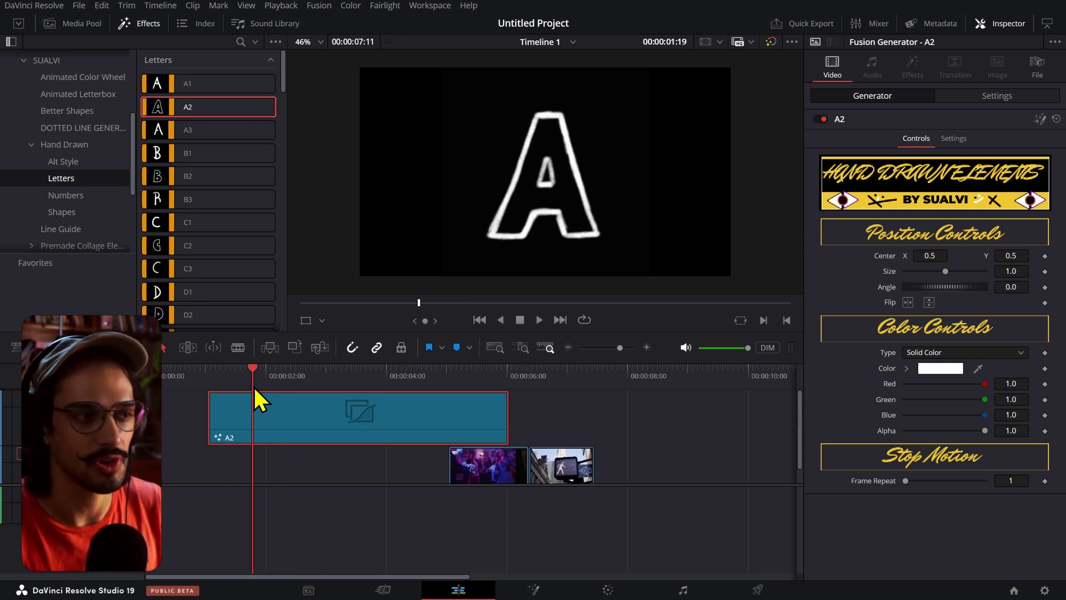
{"action": "left_click_drag", "start_coordinate": [254, 385], "coordinate": [265, 385]}
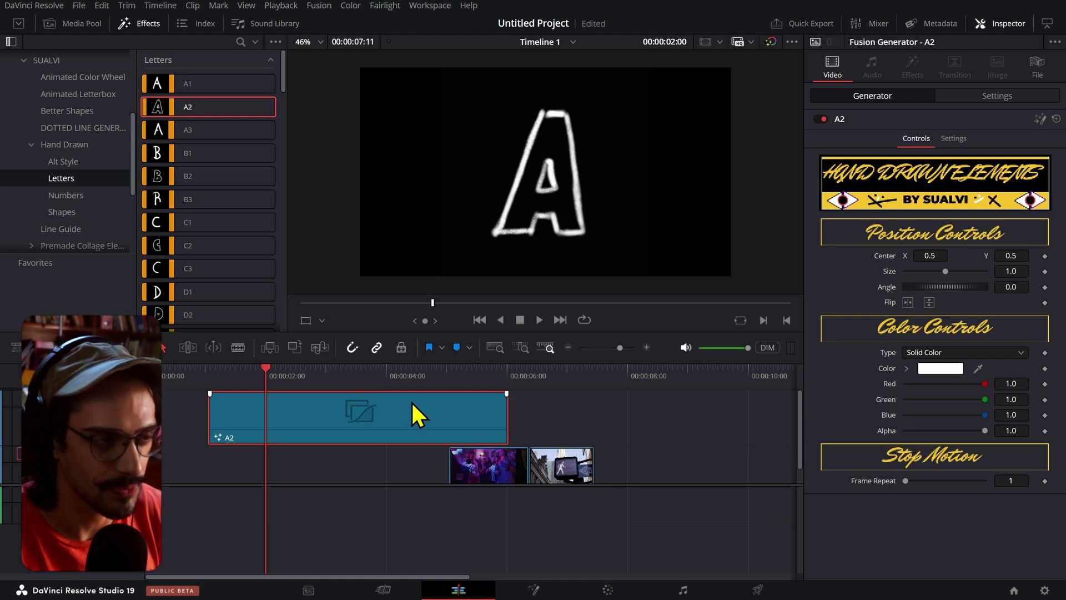
- Replace the A2 clip with the letter A3 on the upper track and play its animation
{"action": "key", "text": "Delete"}
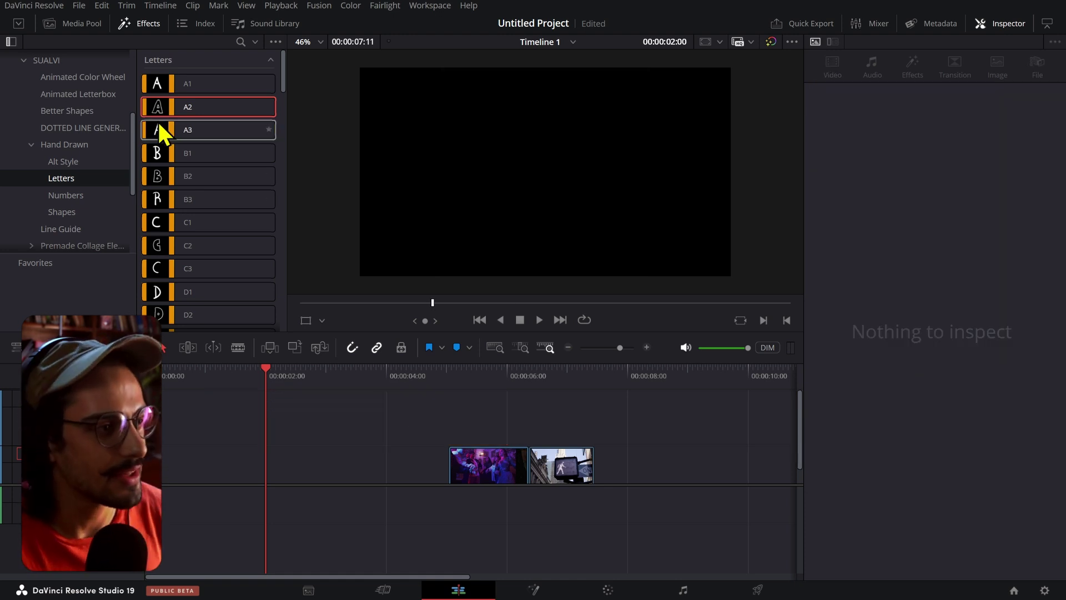
{"action": "left_click_drag", "start_coordinate": [160, 125], "coordinate": [231, 411]}
{"action": "left_click", "coordinate": [219, 381]}
{"action": "key", "text": "space"}
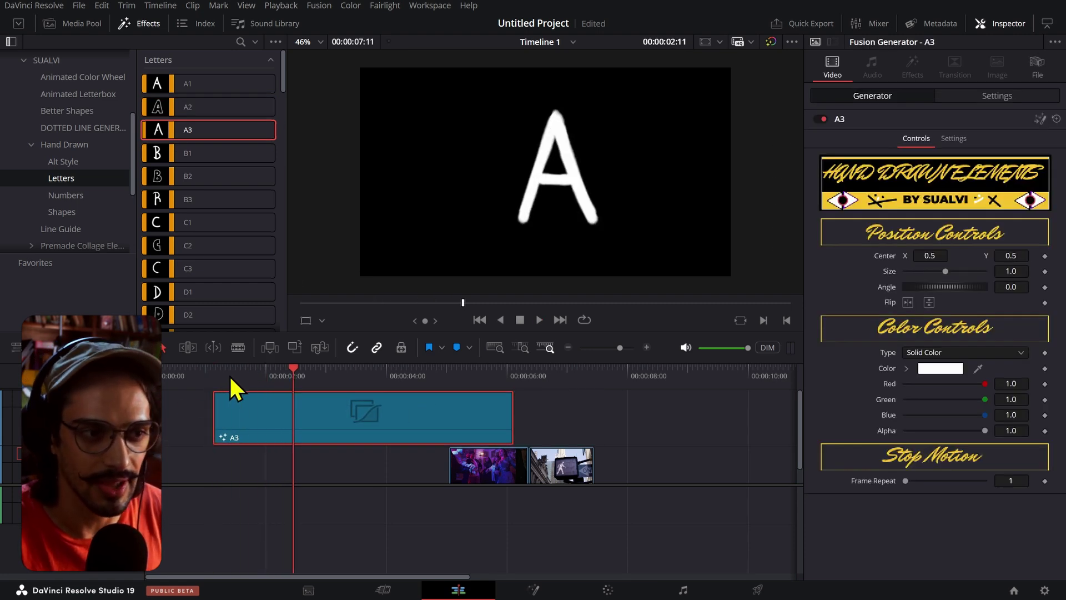
{"action": "left_click_drag", "start_coordinate": [230, 378], "coordinate": [211, 381]}
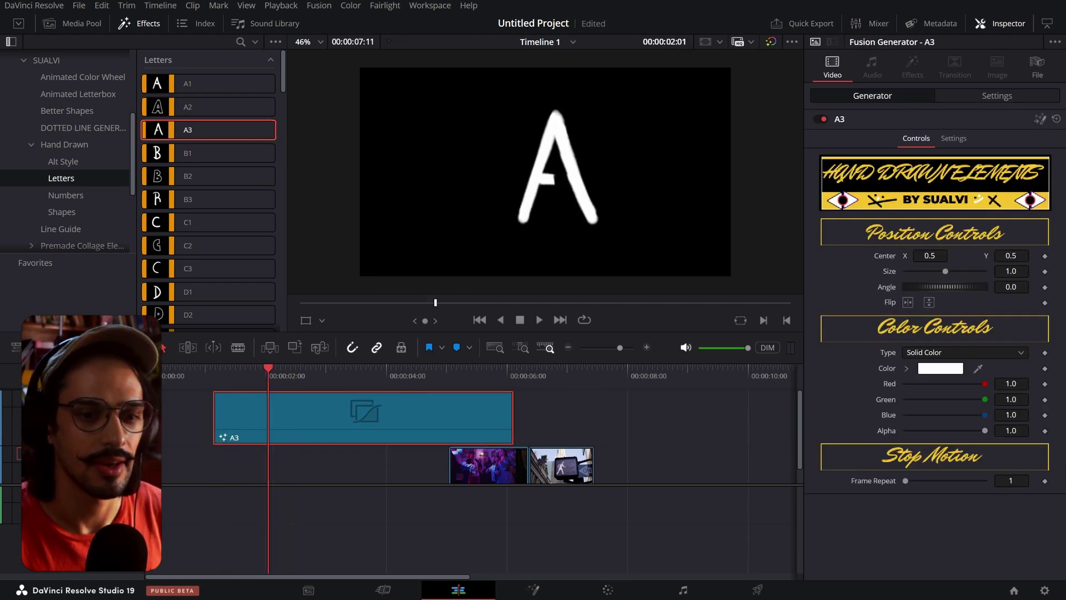
{"action": "key", "text": "space"}
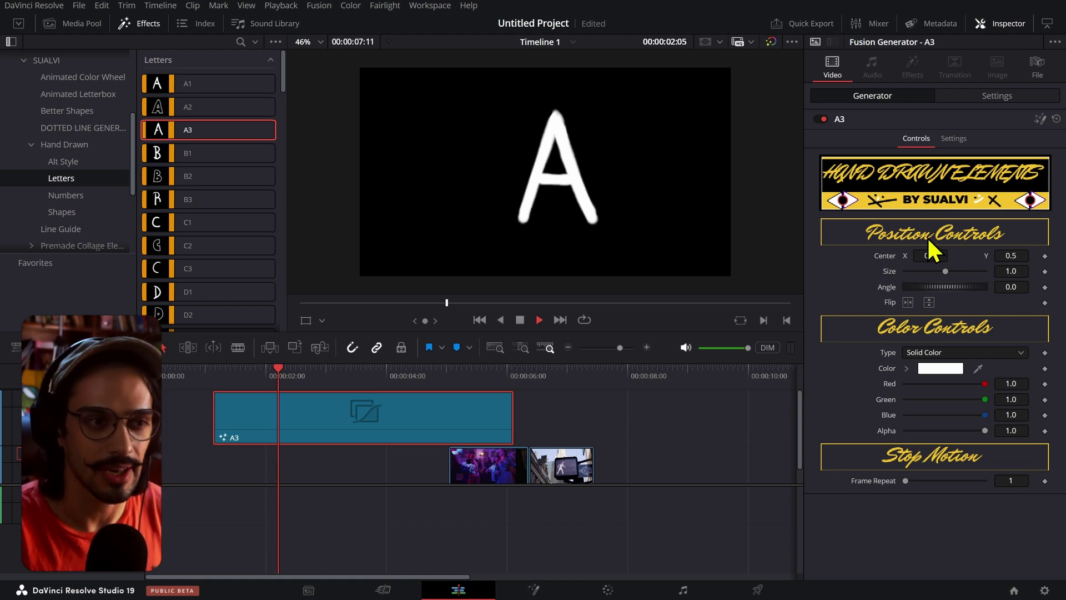
- Replace the A3 clip with 0-1 from the hand-drawn Numbers category and play it back
{"action": "key", "text": "Delete"}
{"action": "left_click", "coordinate": [91, 190]}
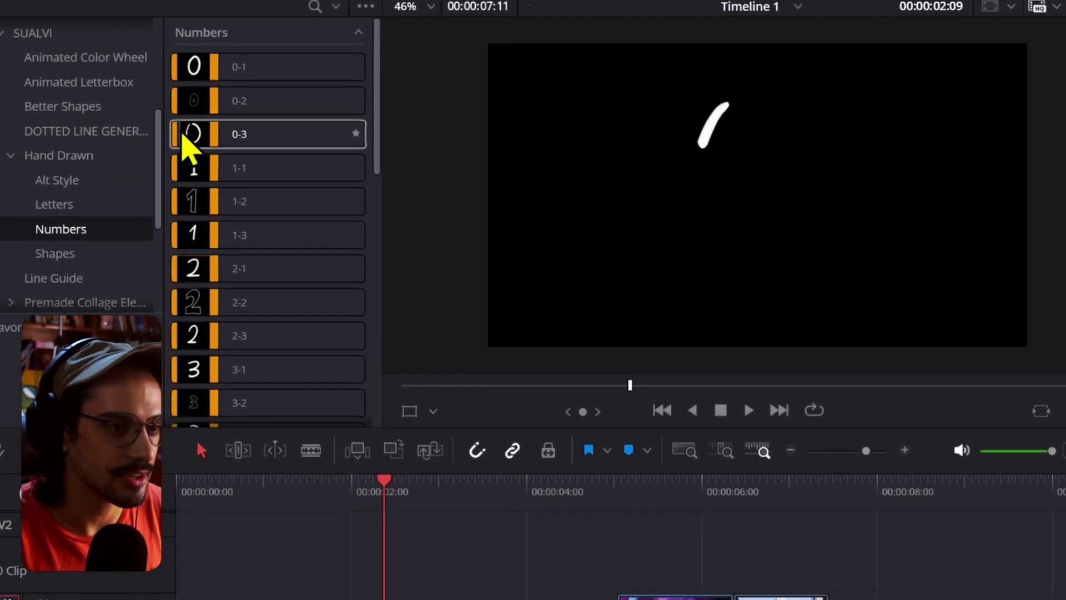
{"action": "left_click_drag", "start_coordinate": [215, 69], "coordinate": [333, 516]}
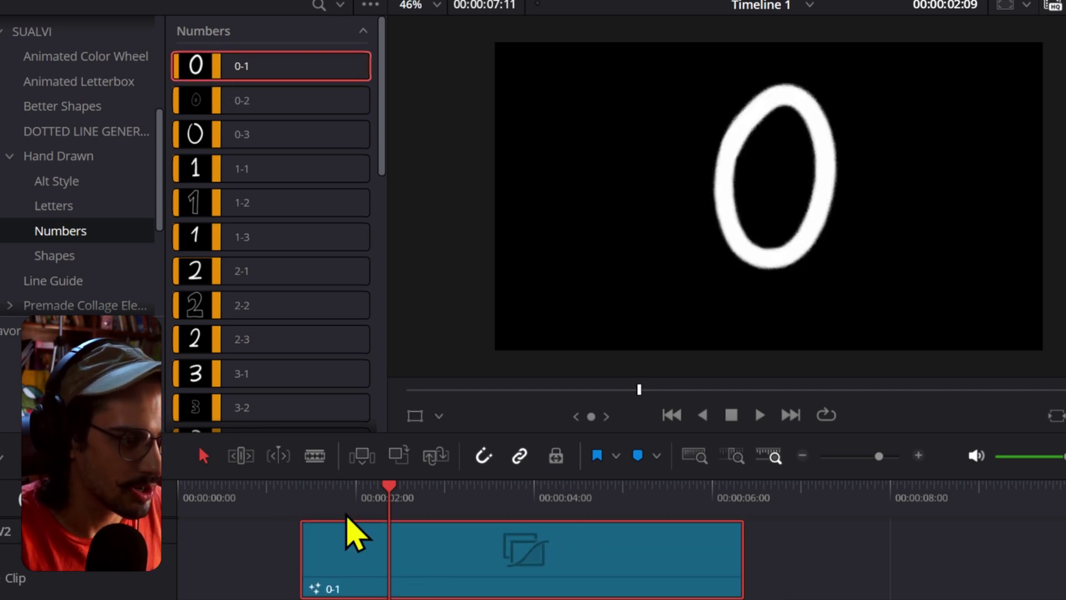
{"action": "left_click", "coordinate": [302, 502]}
{"action": "key", "text": "space"}
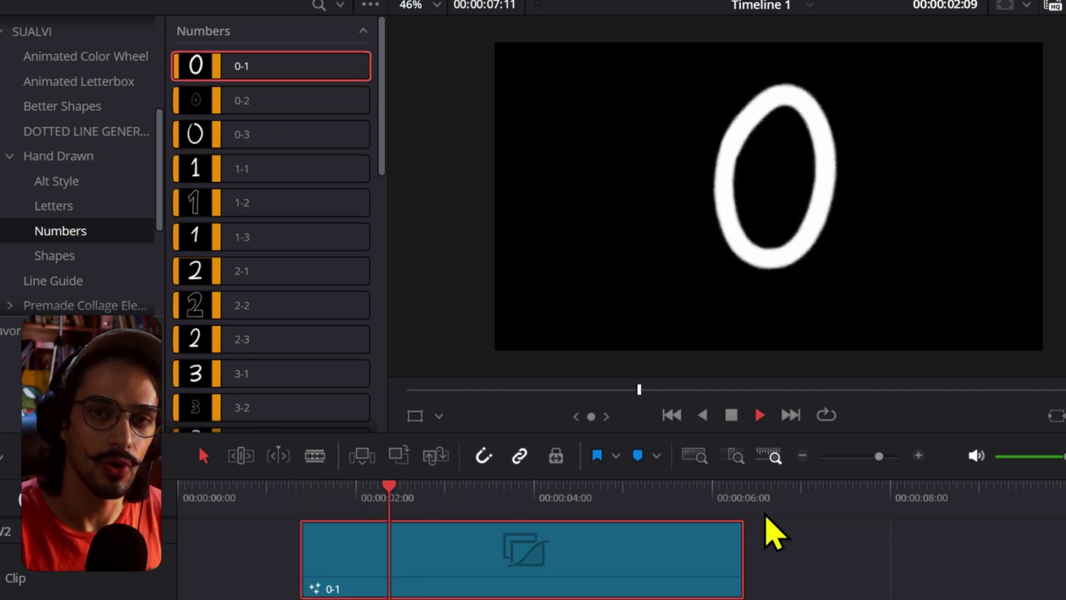
{"action": "key", "text": "space"}
- Replace the 0-1 clip with the outlined number 1-2 and play it from its start
{"action": "key", "text": "Delete"}
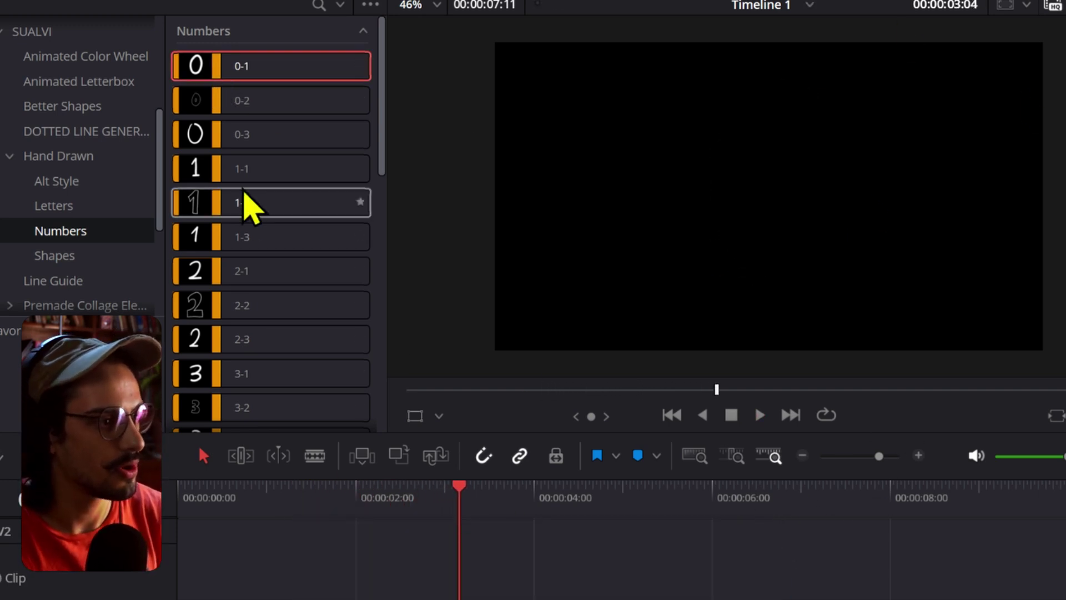
{"action": "left_click_drag", "start_coordinate": [247, 203], "coordinate": [358, 525]}
{"action": "left_click", "coordinate": [360, 494]}
{"action": "key", "text": "space"}
{"action": "key", "text": "space"}
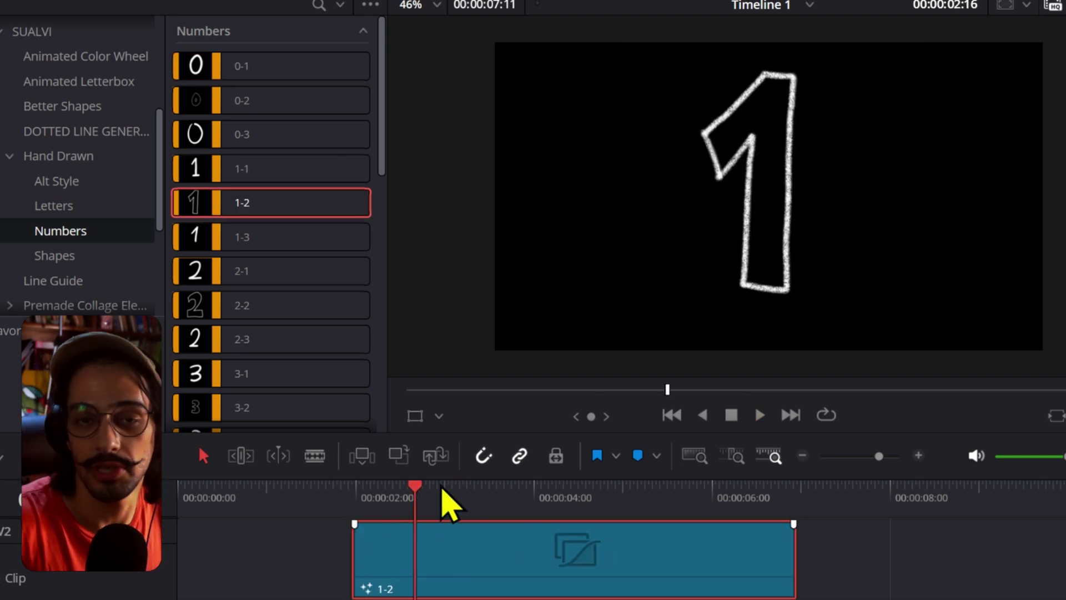
- Replace the 1-2 clip with the number 1-3 on the upper track and play its animation
{"action": "key", "text": "space"}
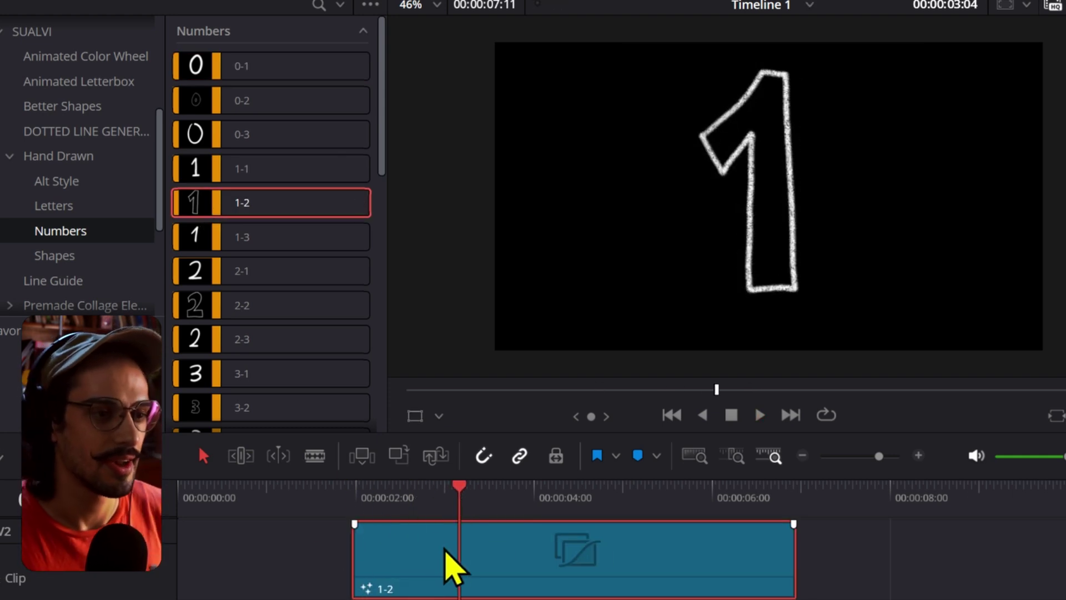
{"action": "key", "text": "Delete"}
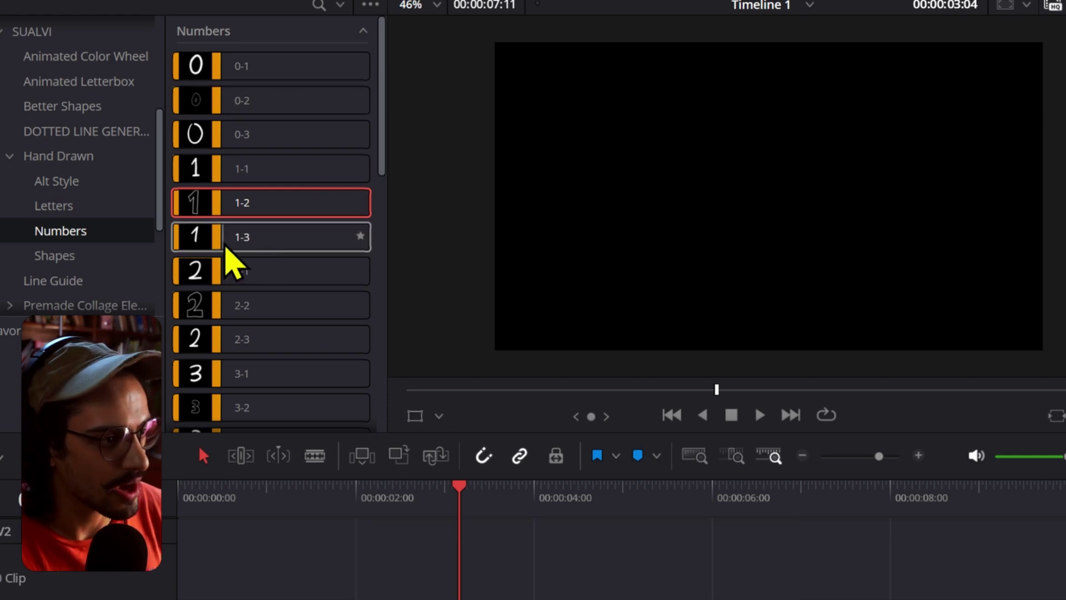
{"action": "left_click_drag", "start_coordinate": [226, 247], "coordinate": [303, 577]}
{"action": "left_click", "coordinate": [302, 506]}
{"action": "key", "text": "space"}
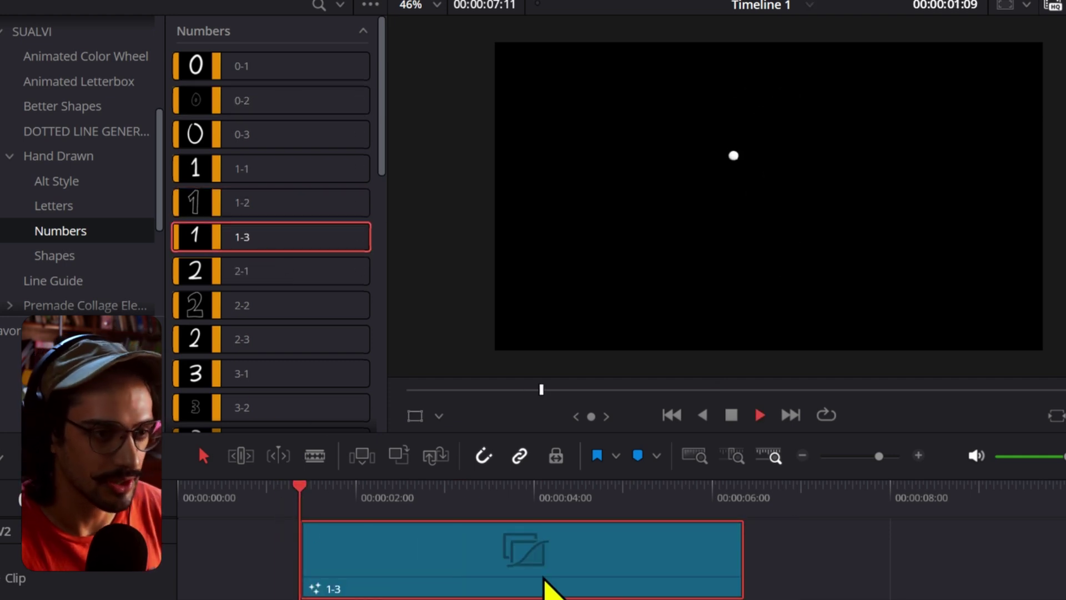
{"action": "key", "text": "space"}
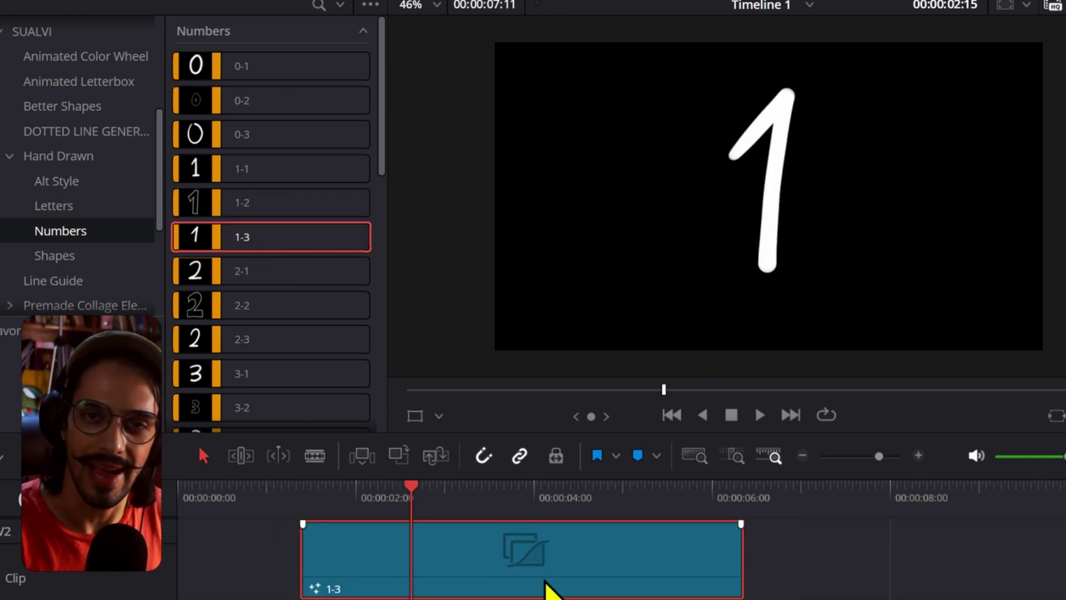
- Replace the 1-3 clip with Arrow-3 from the hand-drawn Shapes category and play it from its start
{"action": "key", "text": "Delete"}
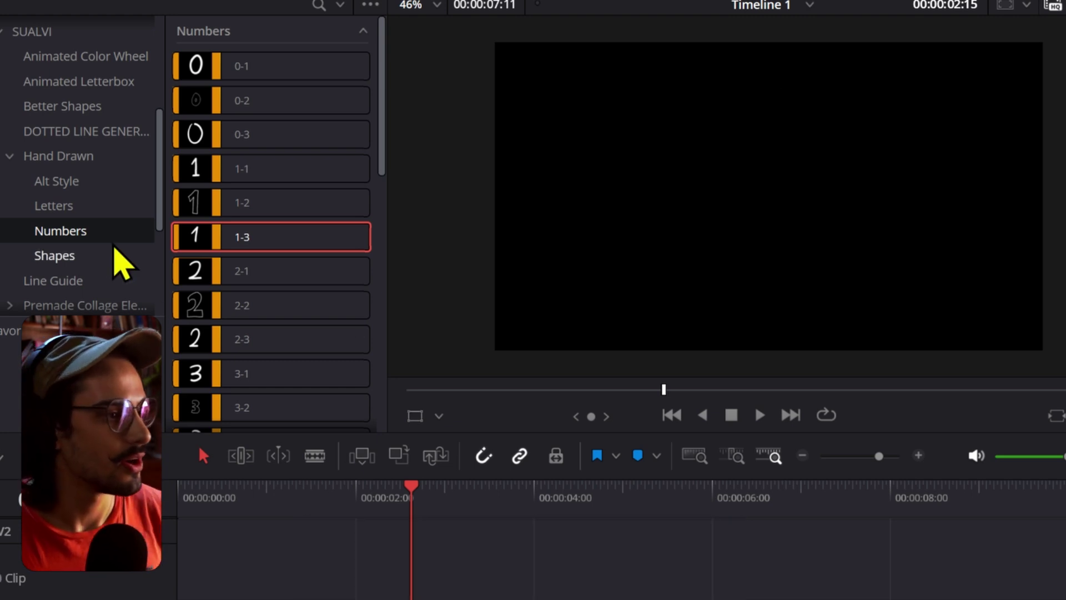
{"action": "left_click", "coordinate": [83, 256]}
{"action": "scroll", "coordinate": [238, 209], "scroll_direction": "down", "scroll_amount": 5}
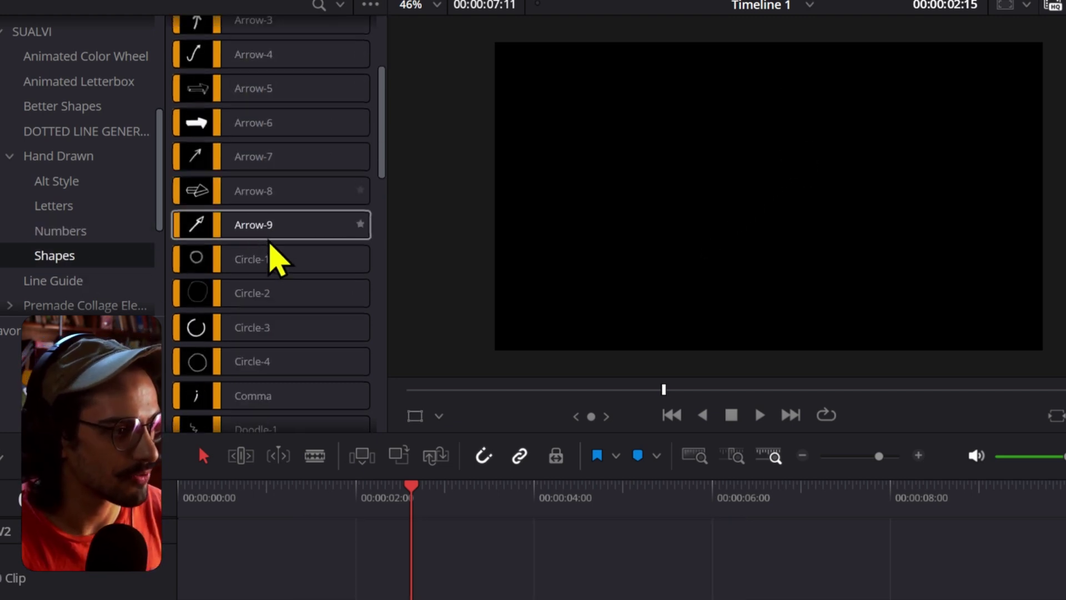
{"action": "scroll", "coordinate": [272, 256], "scroll_direction": "down", "scroll_amount": 3}
{"action": "scroll", "coordinate": [272, 256], "scroll_direction": "up", "scroll_amount": 8}
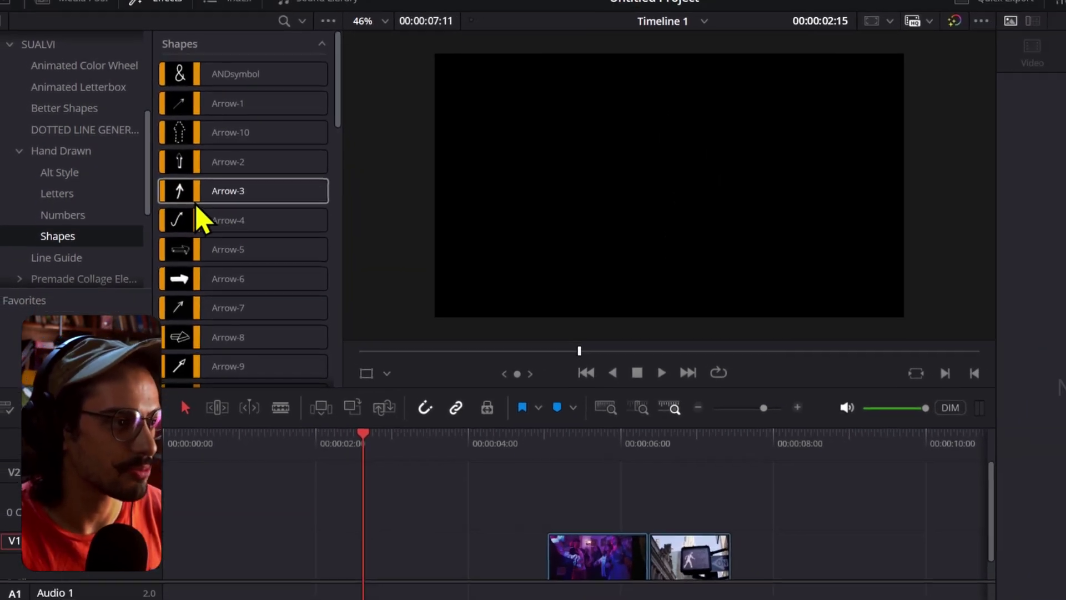
{"action": "left_click_drag", "start_coordinate": [195, 206], "coordinate": [338, 491]}
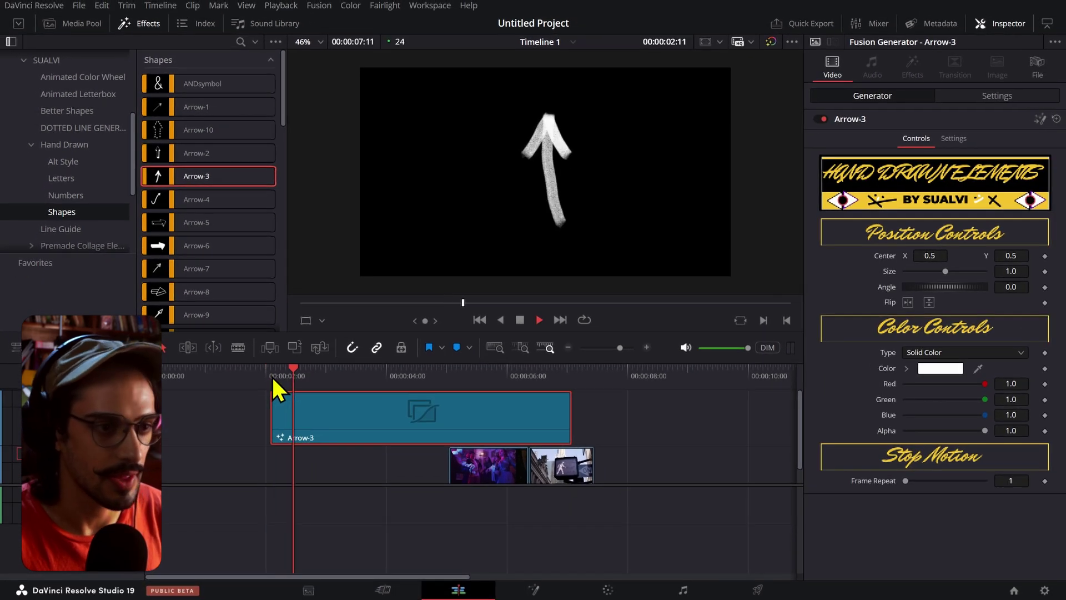
{"action": "key", "text": "space"}
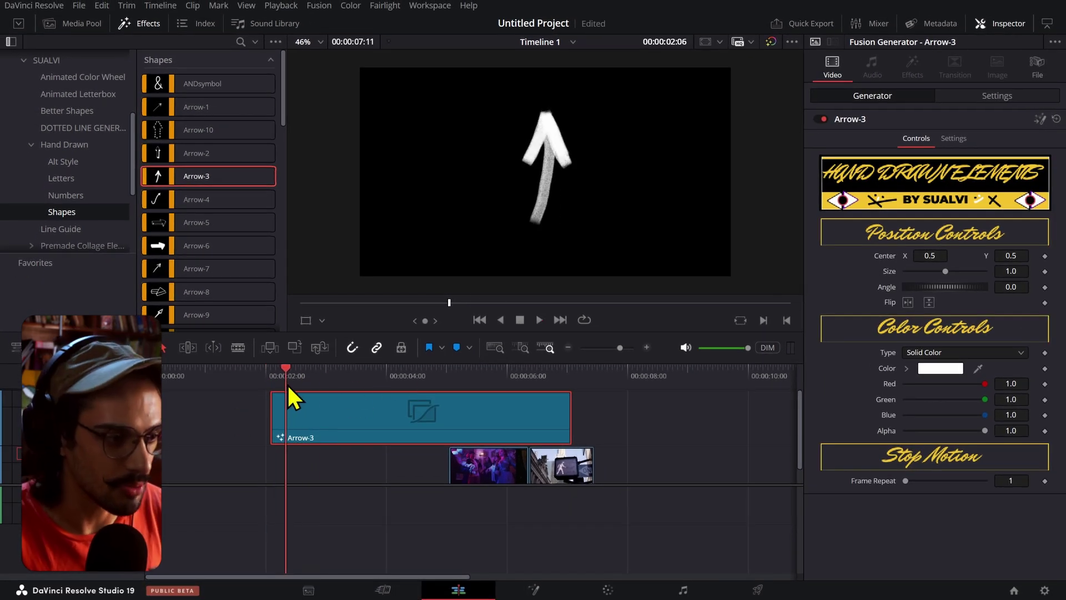
{"action": "mouse_move", "coordinate": [290, 386]}
{"action": "left_mouse_down"}
{"action": "mouse_move", "coordinate": [344, 385]}
{"action": "mouse_move", "coordinate": [281, 383]}
{"action": "left_mouse_up"}
{"action": "key", "text": "space"}
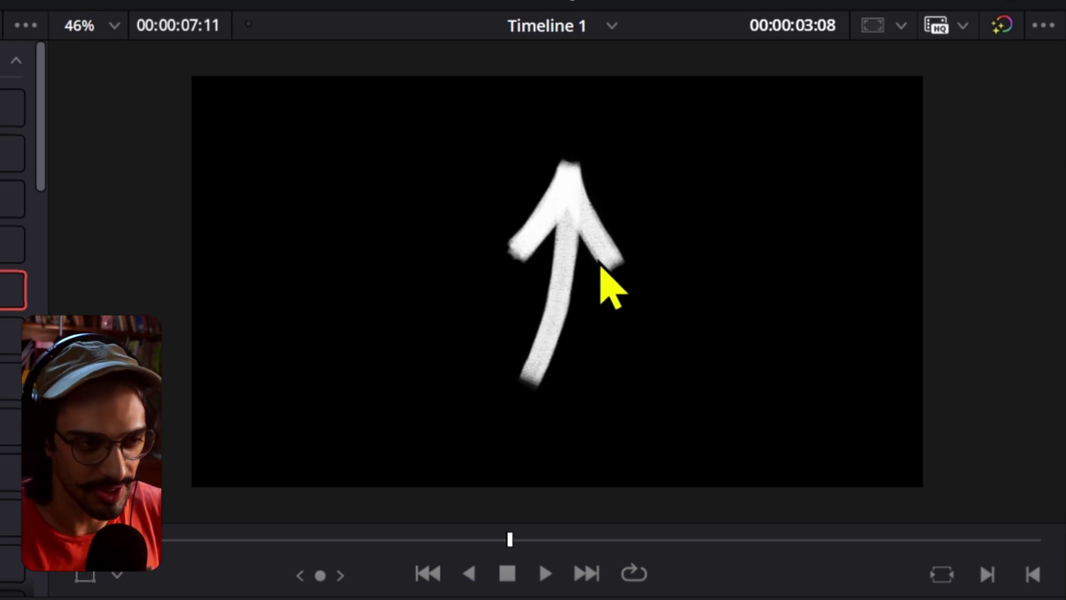
- Inspect the arrow's texture up close, and replace the Arrow-3 clip with Arrow-5 and play it
{"action": "scroll", "coordinate": [582, 219], "scroll_direction": "up", "scroll_amount": 6}
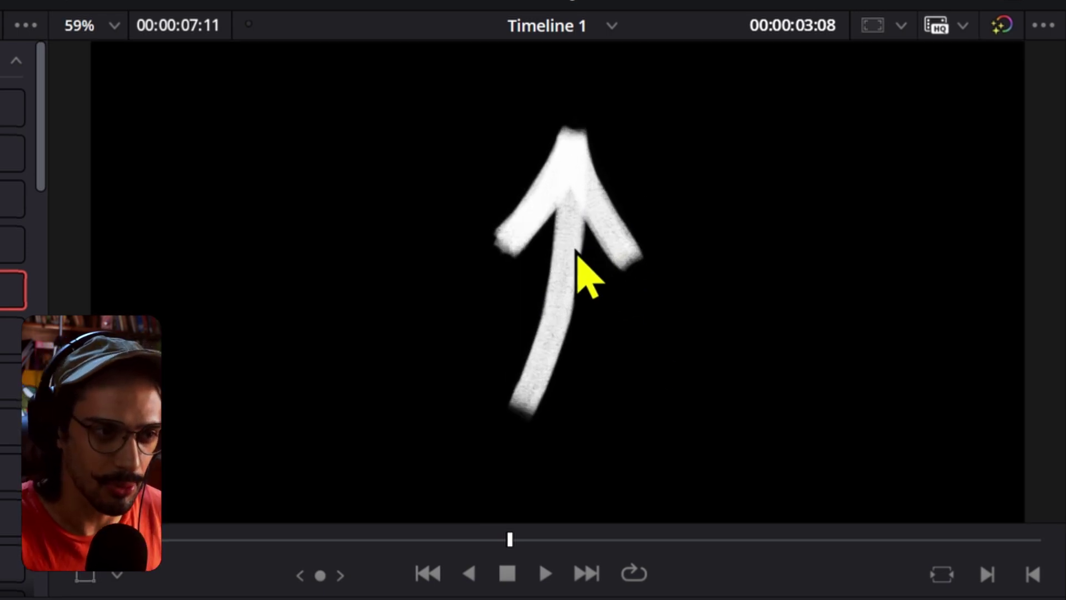
{"action": "scroll", "coordinate": [623, 308], "scroll_direction": "down", "scroll_amount": 3}
{"action": "scroll", "coordinate": [623, 308], "scroll_direction": "down", "scroll_amount": 4}
{"action": "scroll", "coordinate": [602, 308], "scroll_direction": "up", "scroll_amount": 1}
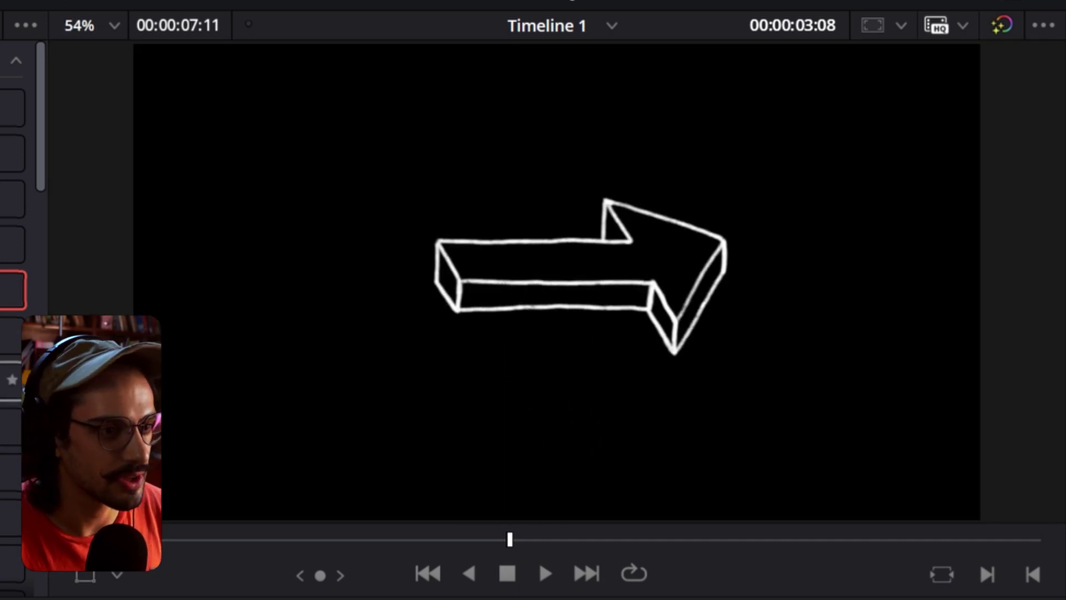
{"action": "left_click_drag", "start_coordinate": [58, 279], "coordinate": [166, 468]}
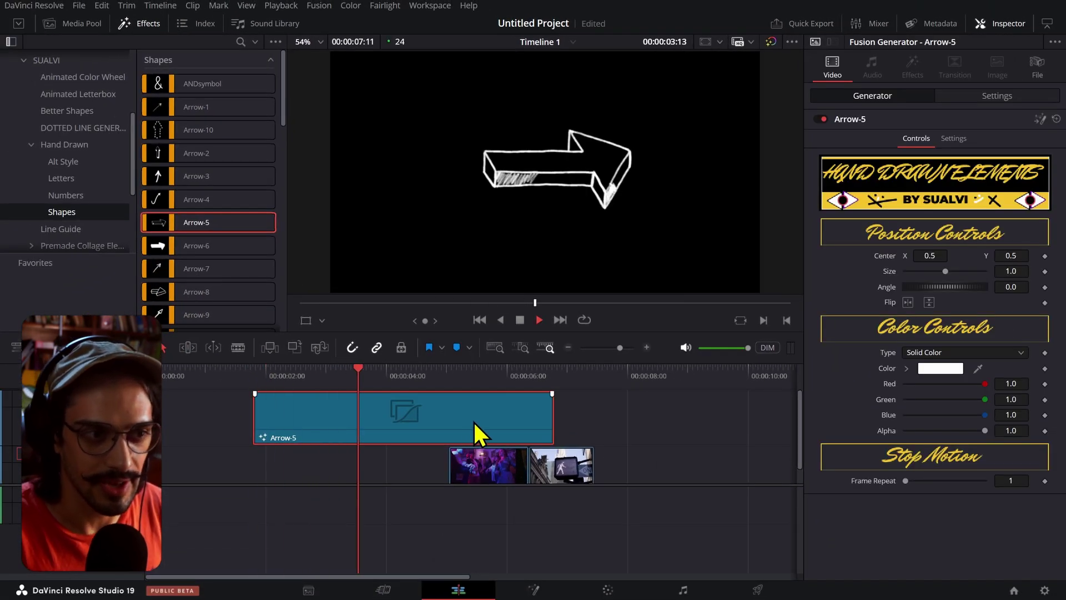
{"action": "key", "text": "space"}
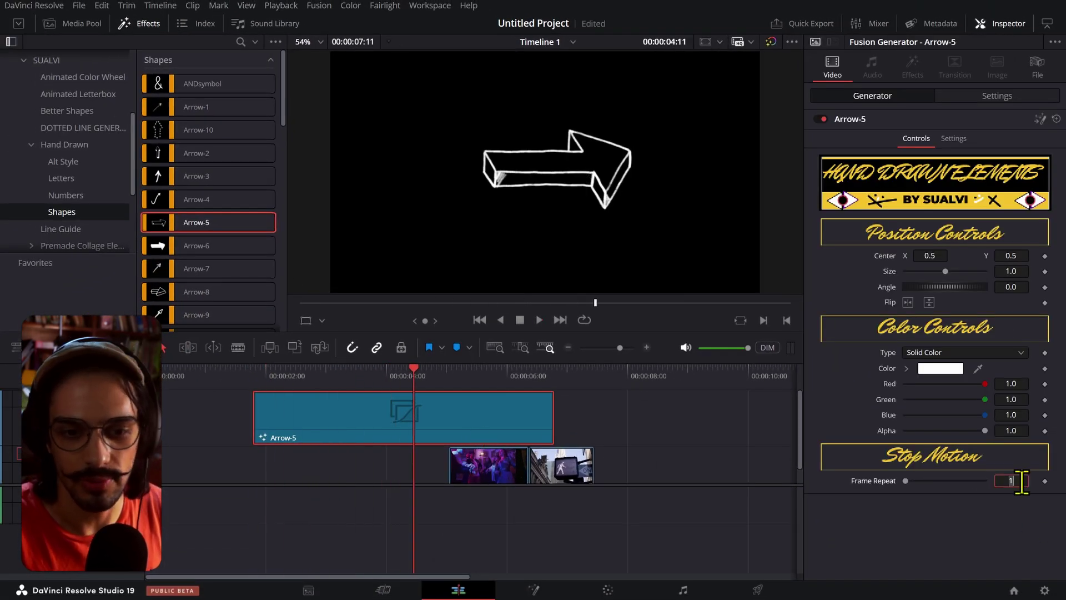
- Set Arrow-5's stop-motion Frame Repeat to 2, preview the clip from its start and save the project
{"action": "type", "text": "2"}
{"action": "key", "text": "Return"}
{"action": "left_click", "coordinate": [255, 380]}
{"action": "key", "text": "space"}
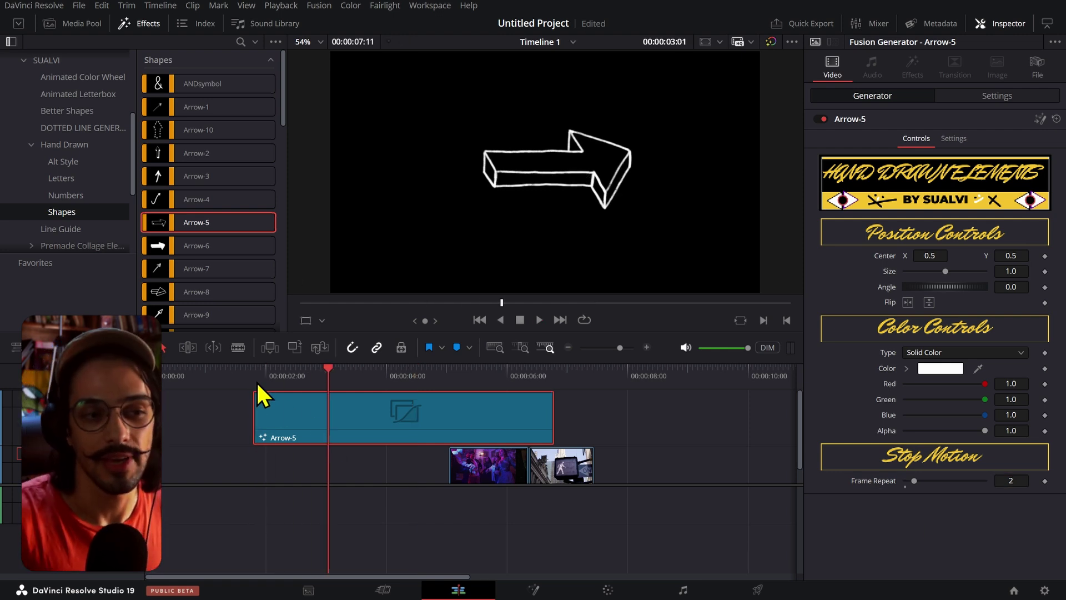
{"action": "key", "text": "ctrl+s"}
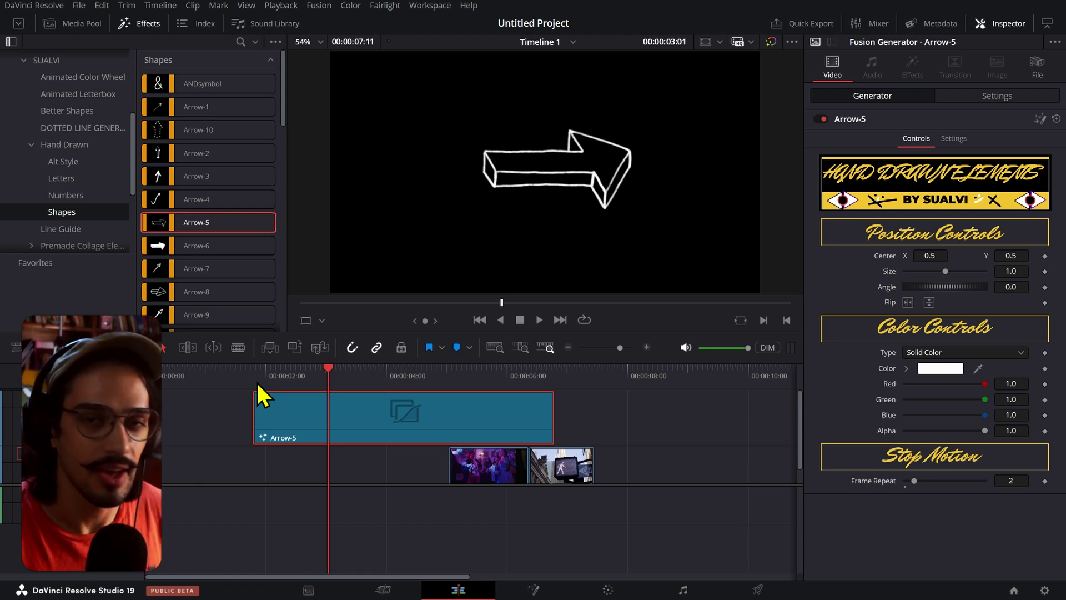
- Replace the Arrow-5 clip with Doodle-1 on the upper track and play it from its start
{"action": "key", "text": "Delete"}
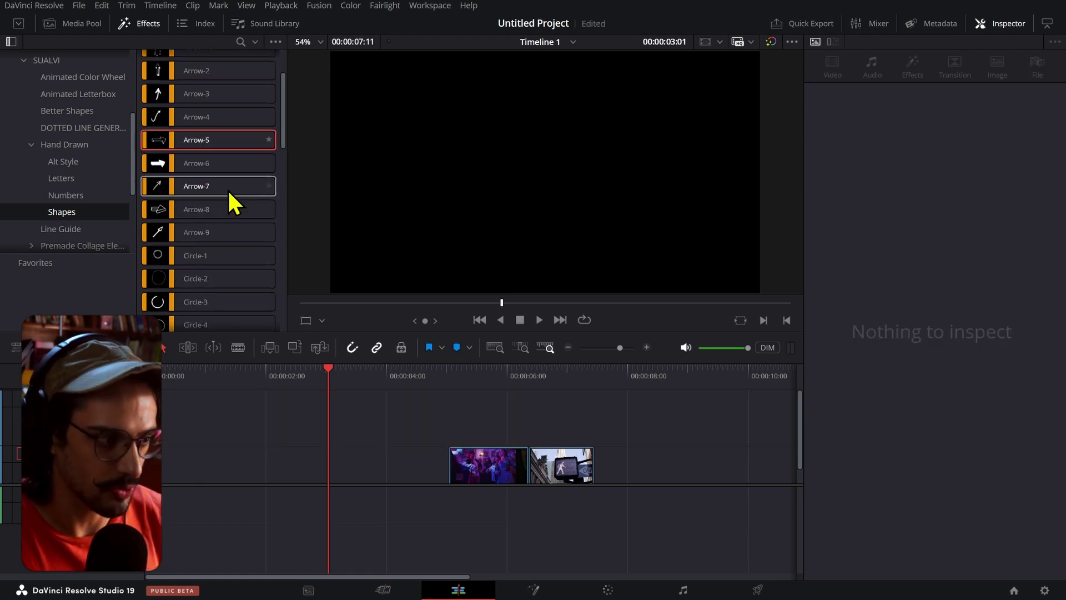
{"action": "scroll", "coordinate": [228, 188], "scroll_direction": "down", "scroll_amount": 5}
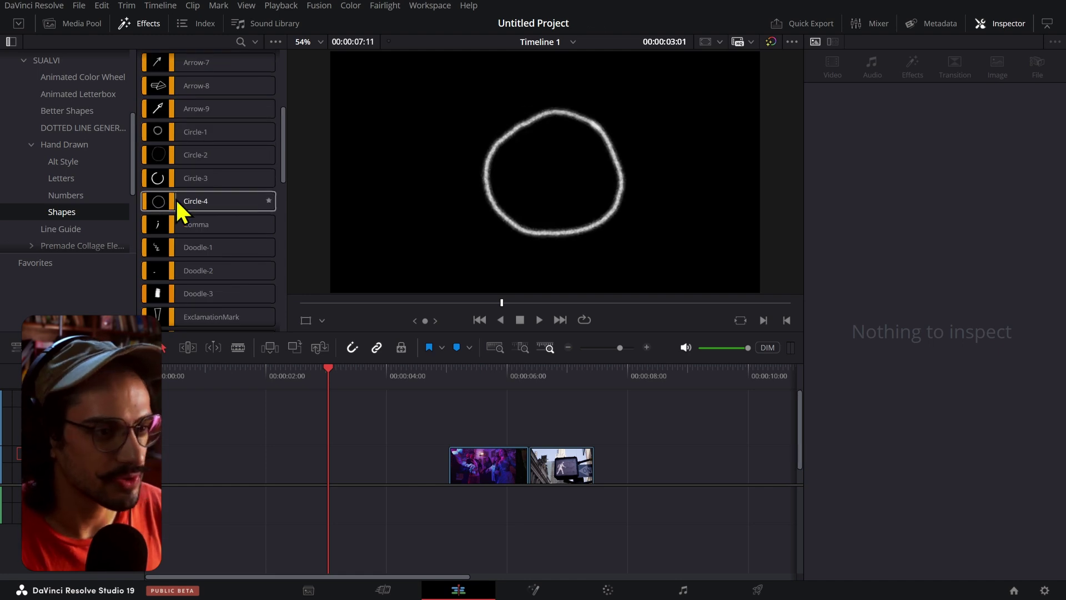
{"action": "scroll", "coordinate": [210, 270], "scroll_direction": "down", "scroll_amount": 3}
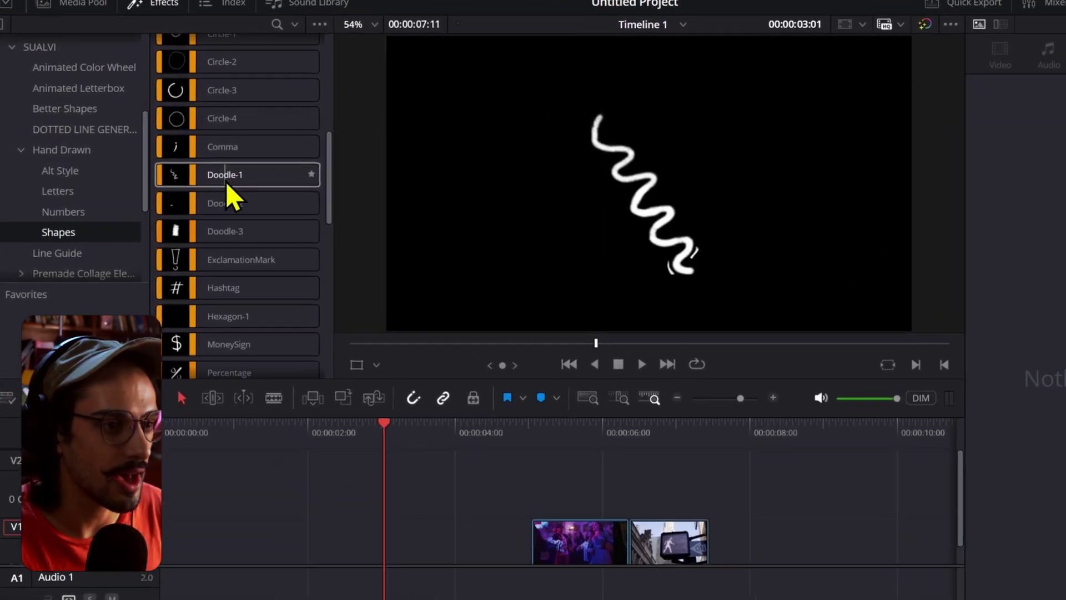
{"action": "mouse_move", "coordinate": [212, 174]}
{"action": "left_mouse_down"}
{"action": "mouse_move", "coordinate": [345, 314]}
{"action": "mouse_move", "coordinate": [312, 443]}
{"action": "left_mouse_up"}
{"action": "left_click", "coordinate": [302, 398]}
{"action": "key", "text": "space"}
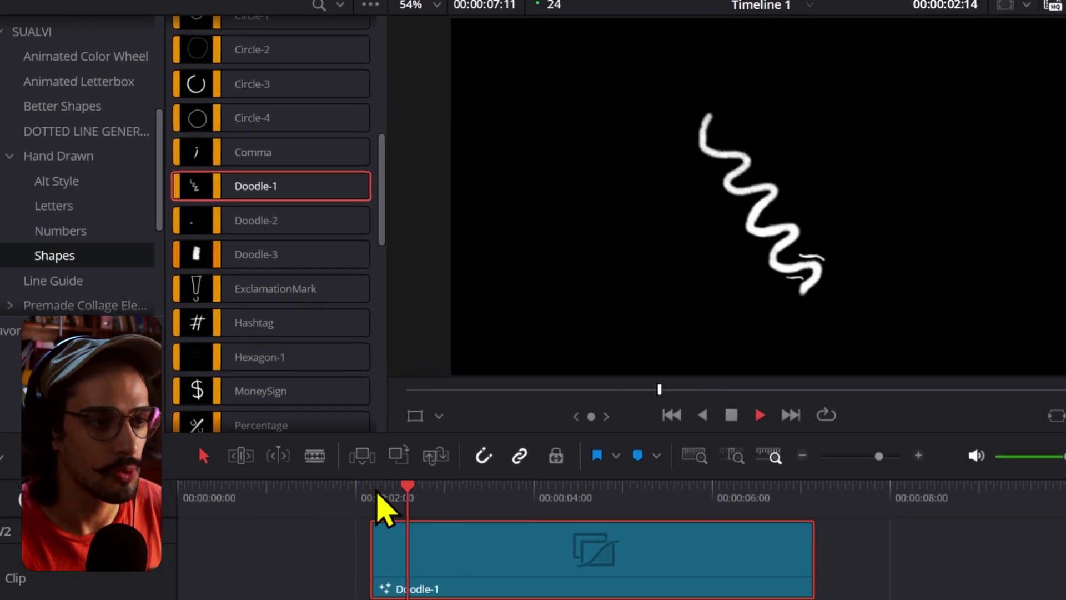
{"action": "key", "text": "space"}
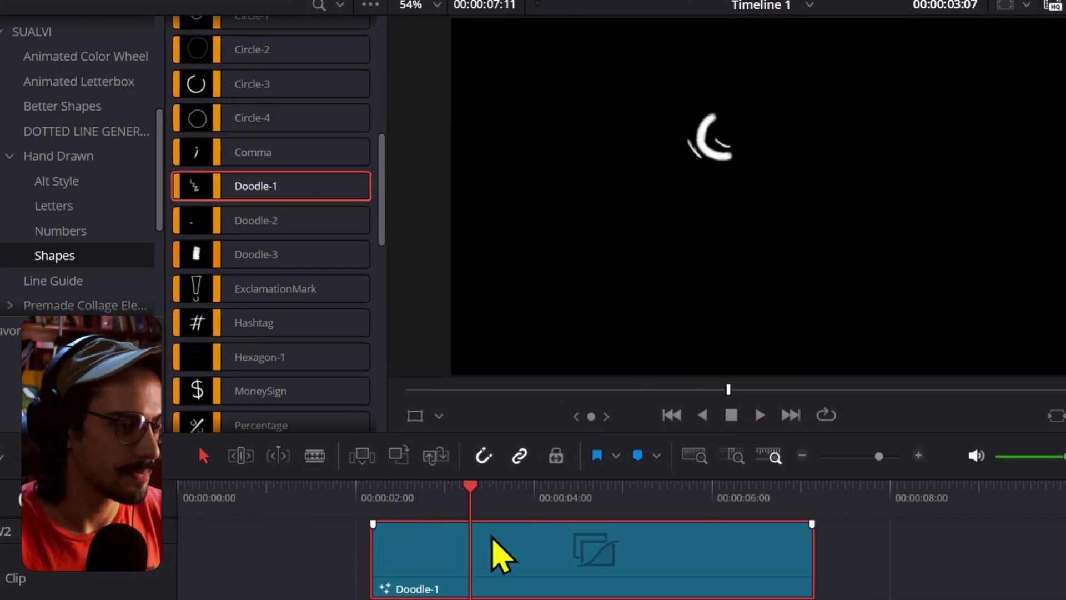
- Delete the Doodle-1 clip and browse the remaining hand-drawn shapes through the symbols, X shapes, squares and triangles
{"action": "key", "text": "Delete"}
{"action": "scroll", "coordinate": [267, 311], "scroll_direction": "down", "scroll_amount": 3}
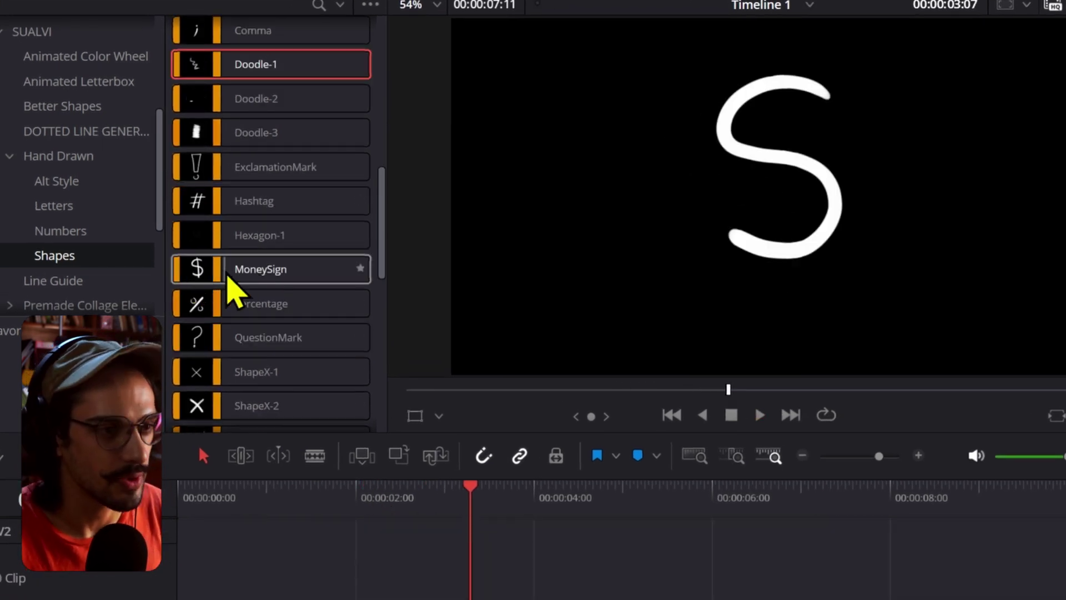
{"action": "scroll", "coordinate": [244, 282], "scroll_direction": "down", "scroll_amount": 2}
{"action": "scroll", "coordinate": [261, 293], "scroll_direction": "down", "scroll_amount": 3}
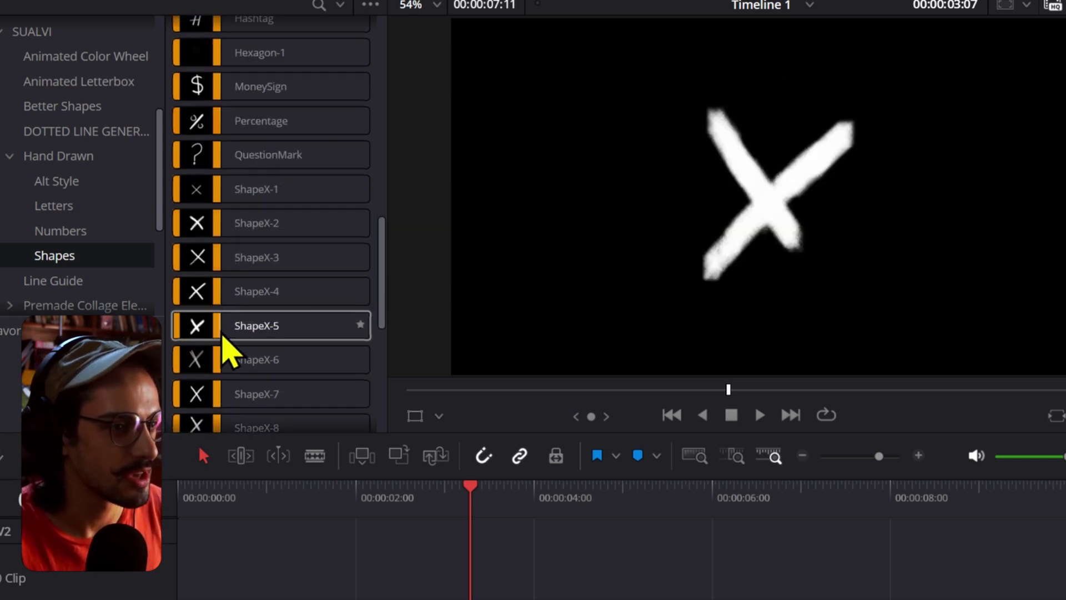
{"action": "scroll", "coordinate": [216, 366], "scroll_direction": "down", "scroll_amount": 3}
{"action": "scroll", "coordinate": [205, 322], "scroll_direction": "down", "scroll_amount": 3}
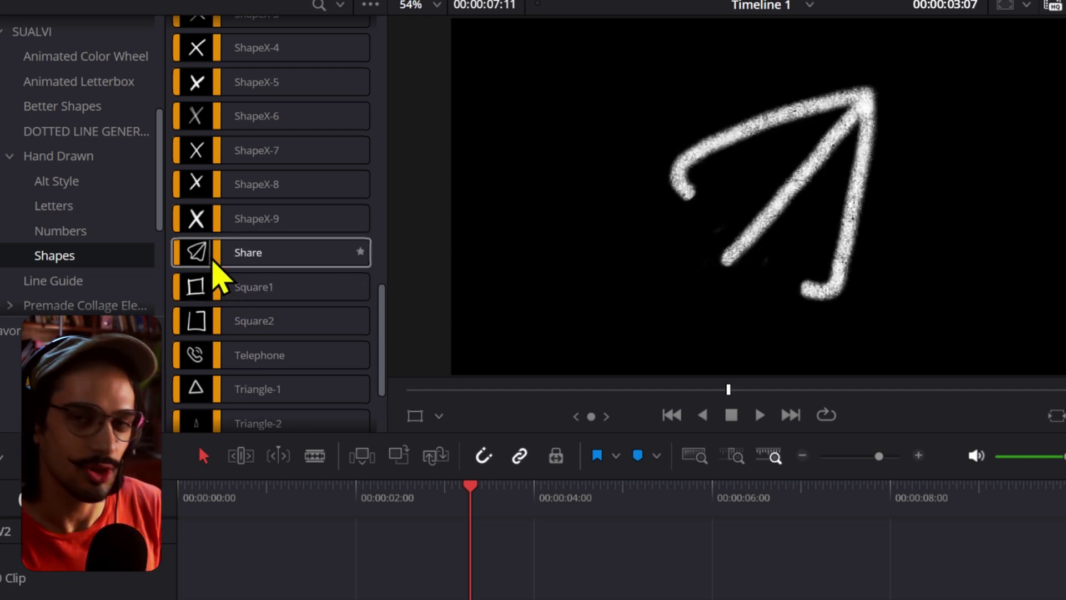
{"action": "scroll", "coordinate": [235, 277], "scroll_direction": "down", "scroll_amount": 3}
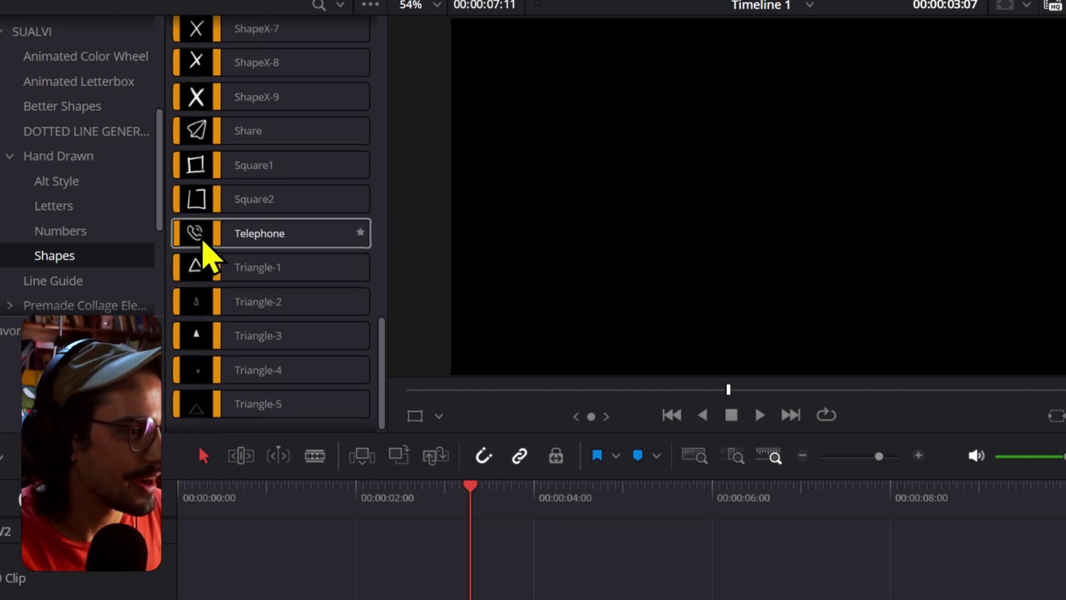
{"action": "scroll", "coordinate": [277, 389], "scroll_direction": "up", "scroll_amount": 10}
{"action": "scroll", "coordinate": [289, 414], "scroll_direction": "up", "scroll_amount": 10}
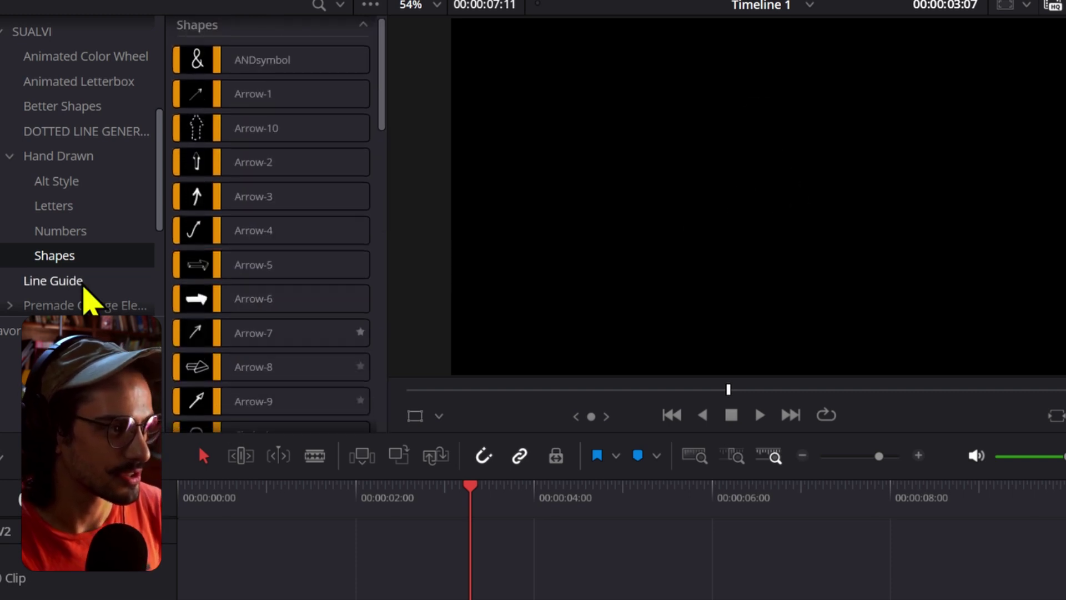
- Show the SUALVI Hand Drawn category of the video transitions
{"action": "scroll", "coordinate": [36, 190], "scroll_direction": "up", "scroll_amount": 5}
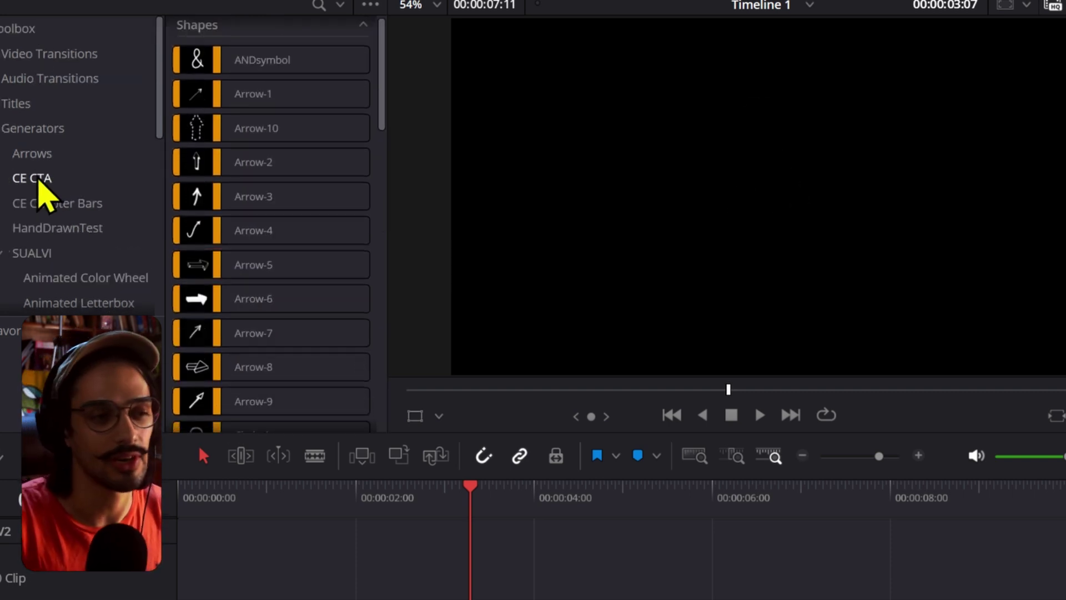
{"action": "left_click", "coordinate": [91, 56]}
{"action": "left_click", "coordinate": [103, 106]}
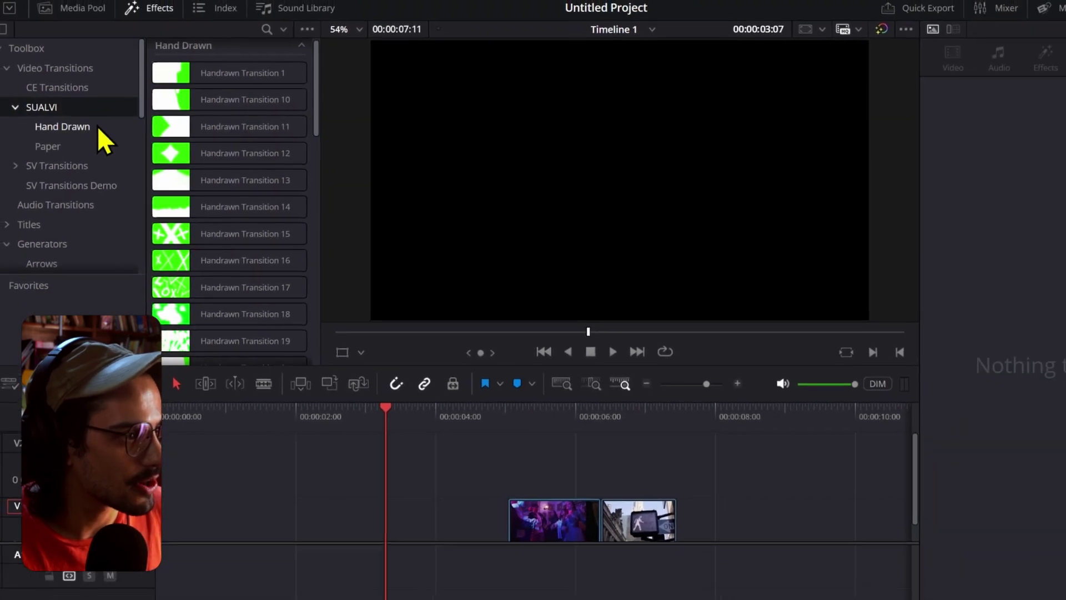
{"action": "left_click", "coordinate": [89, 126]}
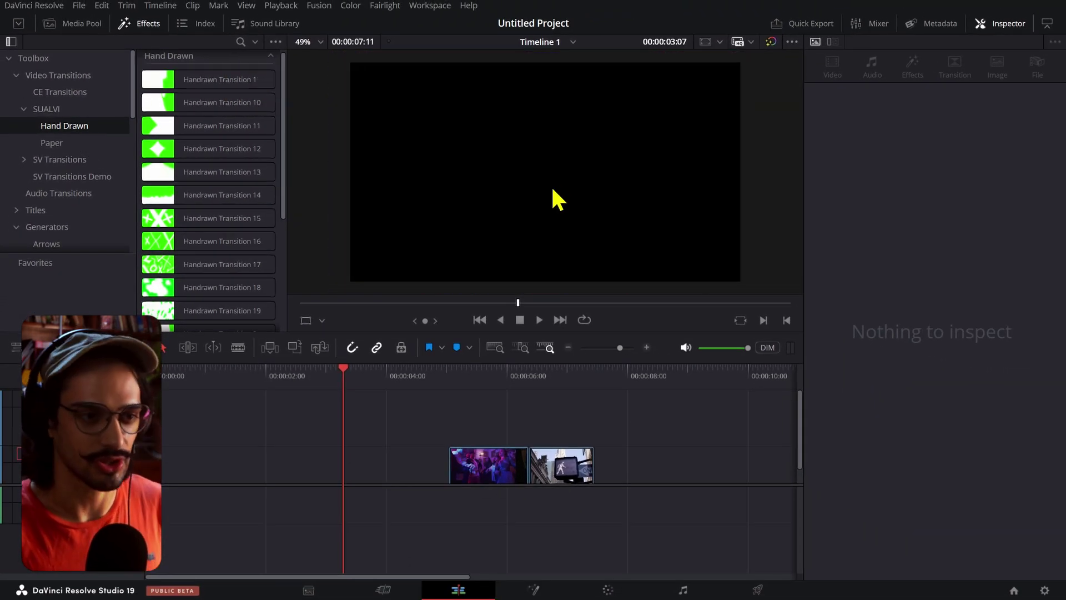
- Add Handrawn Transition 1 to the start of the dancing clip, play it and select the transition
{"action": "left_click_drag", "start_coordinate": [155, 84], "coordinate": [462, 472]}
{"action": "left_click", "coordinate": [447, 390]}
{"action": "key", "text": "space"}
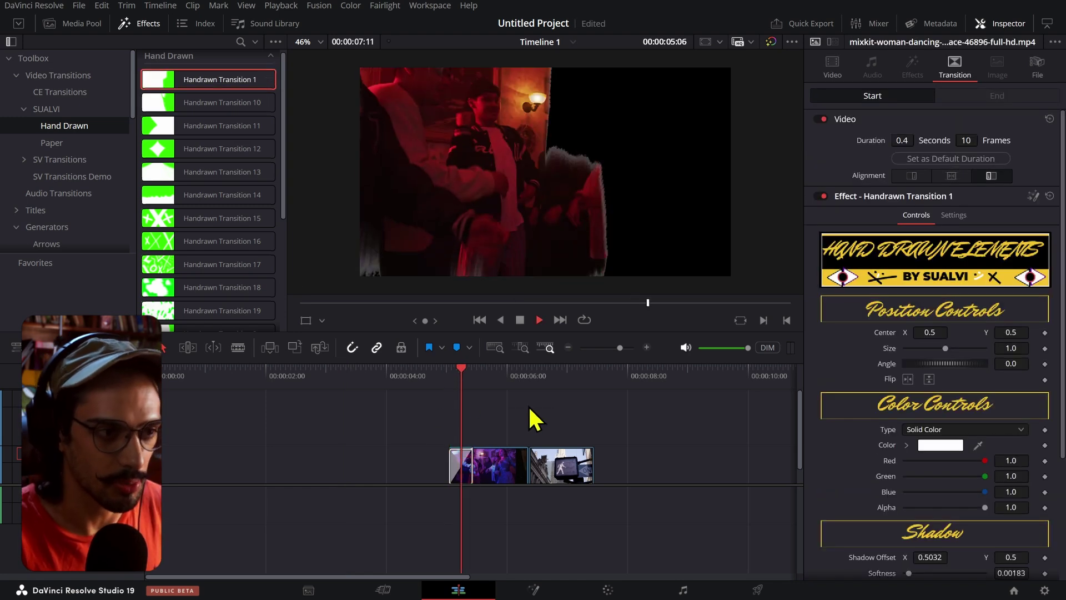
{"action": "key", "text": "space"}
{"action": "left_click", "coordinate": [447, 384]}
{"action": "left_click", "coordinate": [464, 476]}
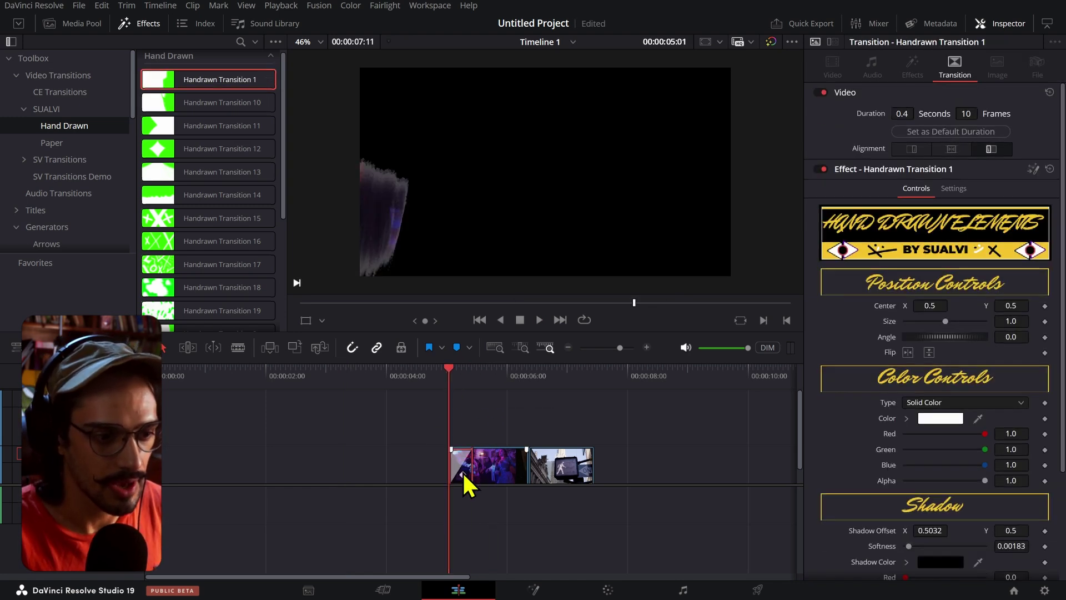
- Lengthen the pedestrian-light clip, place Handrawn Transition 1 at its cut with the dancing clip and play across it
{"action": "left_click_drag", "start_coordinate": [530, 469], "coordinate": [623, 475]}
{"action": "left_click_drag", "start_coordinate": [203, 78], "coordinate": [528, 466]}
{"action": "left_click", "coordinate": [517, 378]}
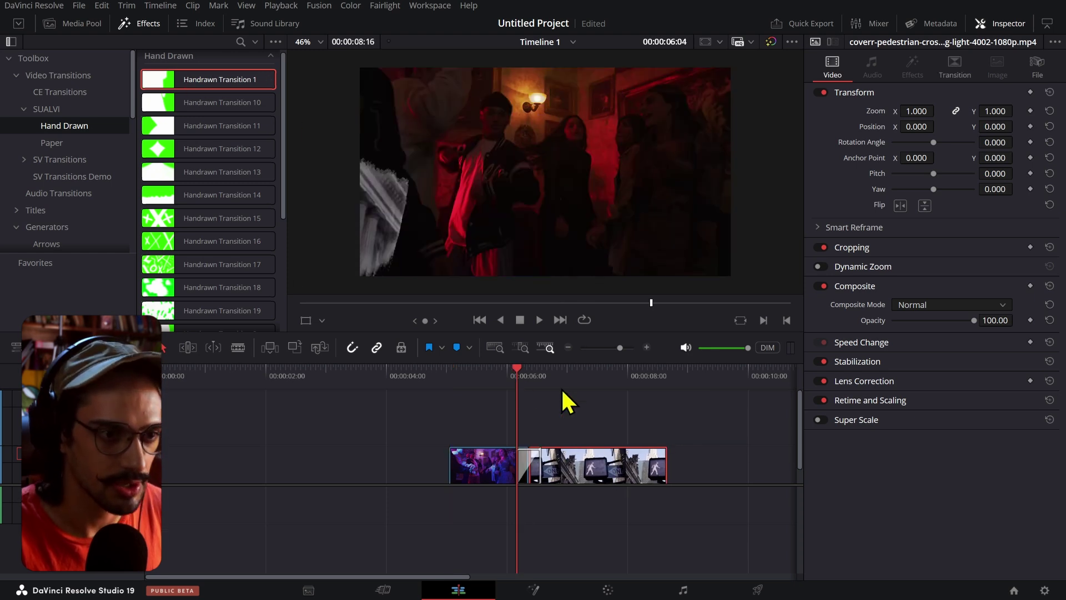
{"action": "key", "text": "space"}
{"action": "left_click", "coordinate": [513, 385]}
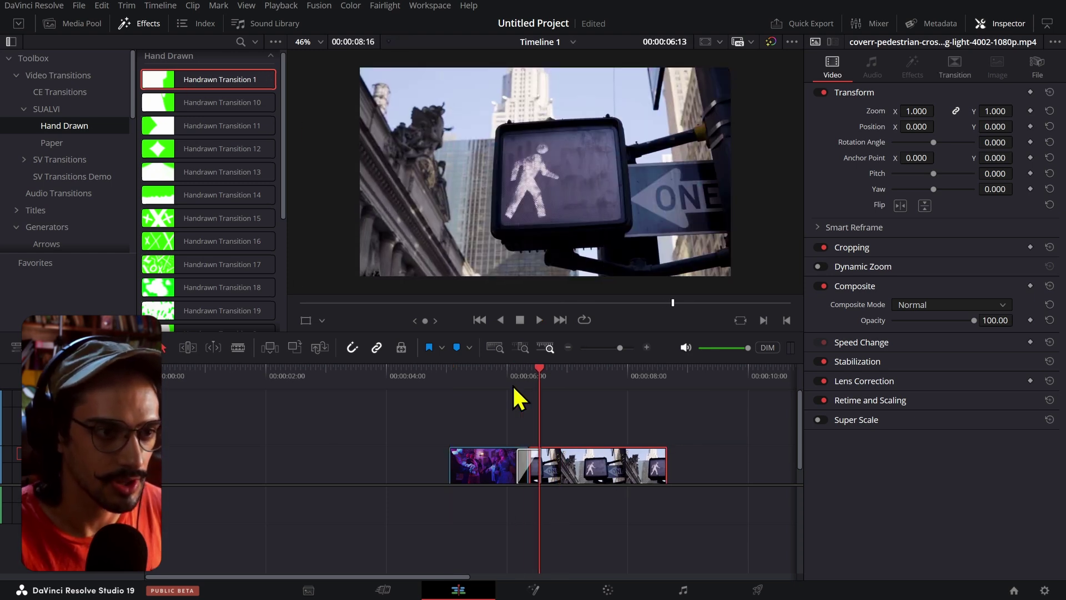
{"action": "left_click", "coordinate": [516, 382]}
- Extend the transition between the two clips to 16 frames, preview it and bring its Shadow settings into view
{"action": "left_click_drag", "start_coordinate": [539, 461], "coordinate": [547, 461]}
{"action": "key", "text": "space"}
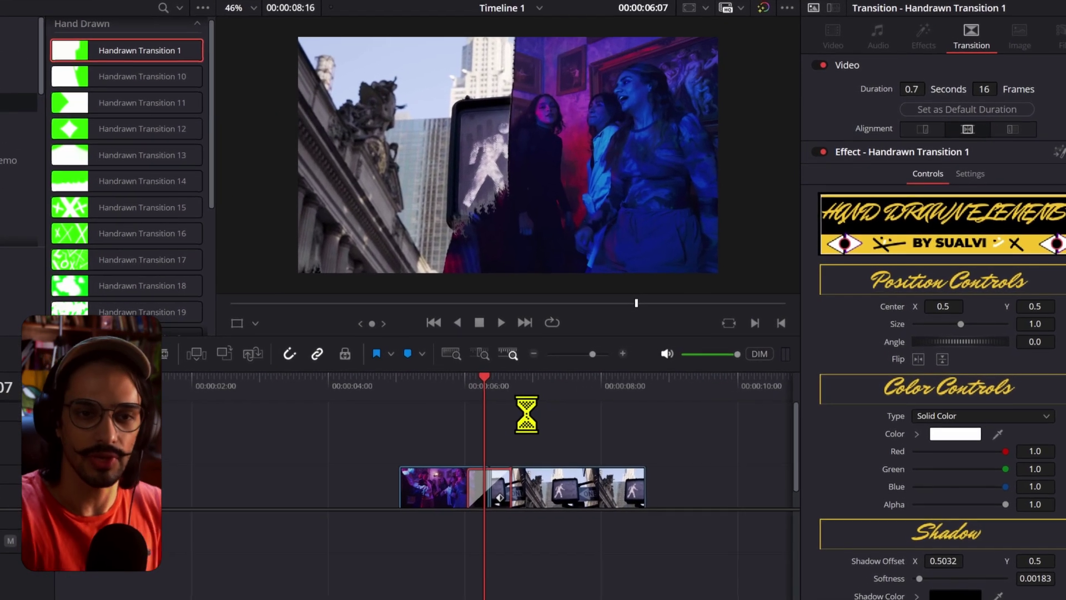
{"action": "scroll", "coordinate": [971, 460], "scroll_direction": "down", "scroll_amount": 4}
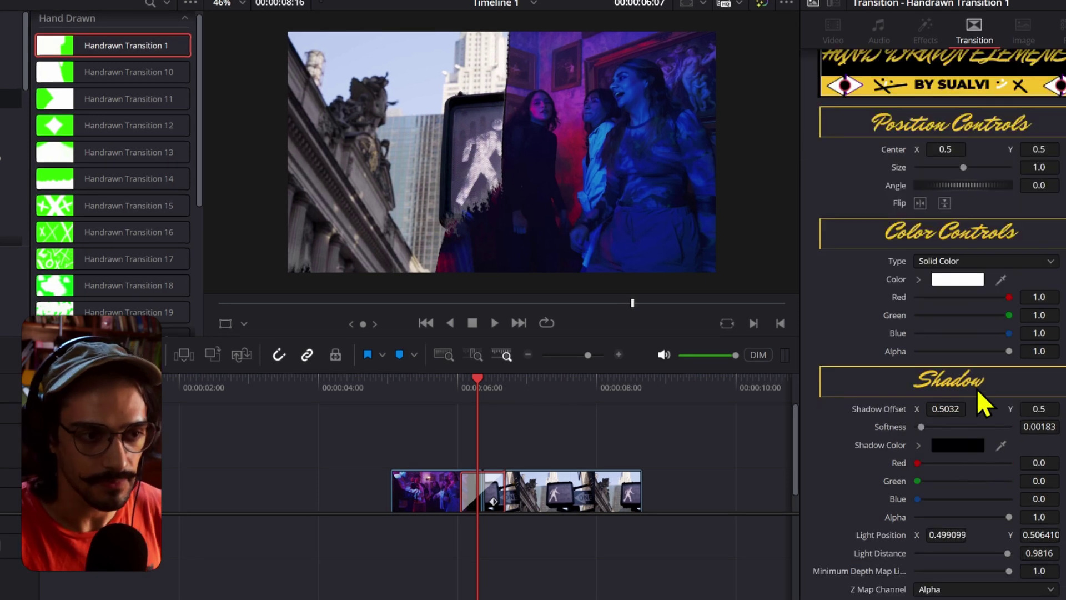
- Set the Shadow Softness of Handrawn Transition 1 to 0.02041 and inspect its rough edge up close
{"action": "scroll", "coordinate": [525, 215], "scroll_direction": "up", "scroll_amount": 4}
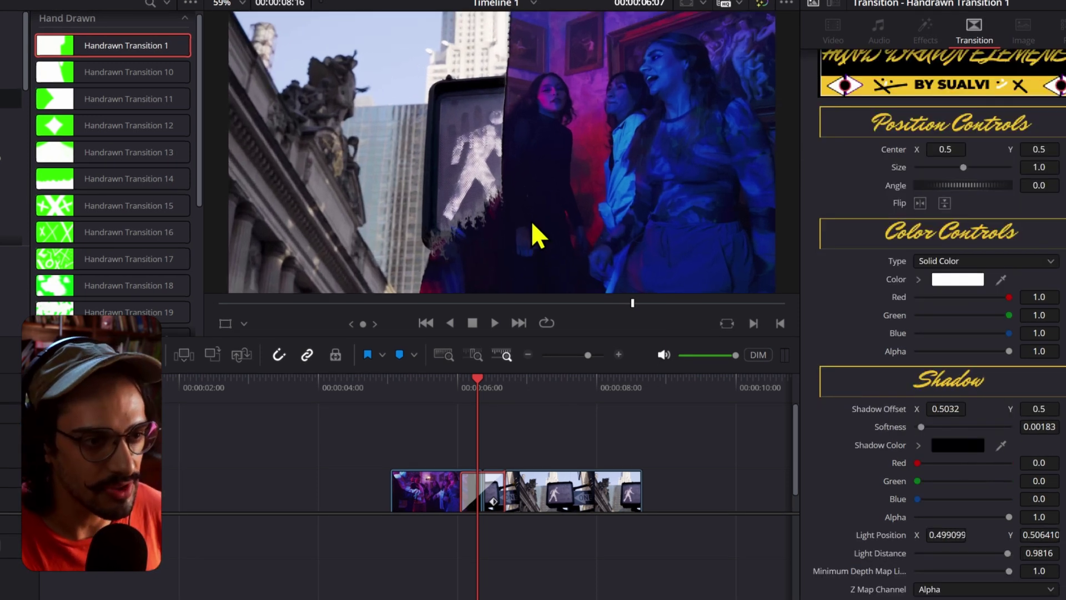
{"action": "left_click_drag", "start_coordinate": [1009, 299], "coordinate": [1051, 321]}
{"action": "scroll", "coordinate": [477, 225], "scroll_direction": "up", "scroll_amount": 5}
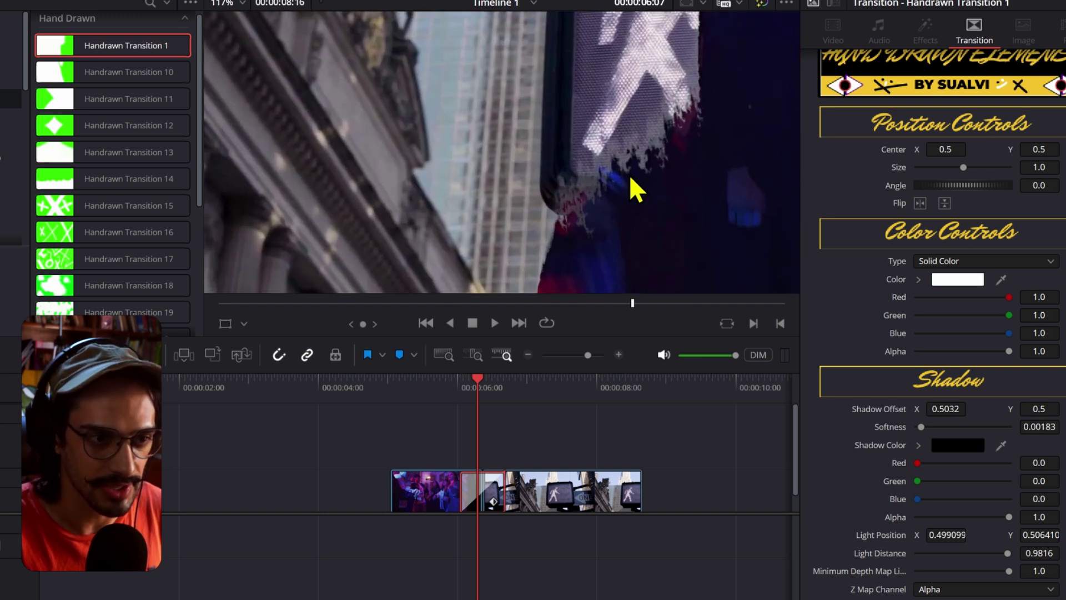
{"action": "left_click_drag", "start_coordinate": [1008, 296], "coordinate": [1033, 315]}
{"action": "scroll", "coordinate": [452, 221], "scroll_direction": "up", "scroll_amount": 1}
{"action": "left_click_drag", "start_coordinate": [919, 427], "coordinate": [972, 427]}
{"action": "scroll", "coordinate": [377, 172], "scroll_direction": "up", "scroll_amount": 4}
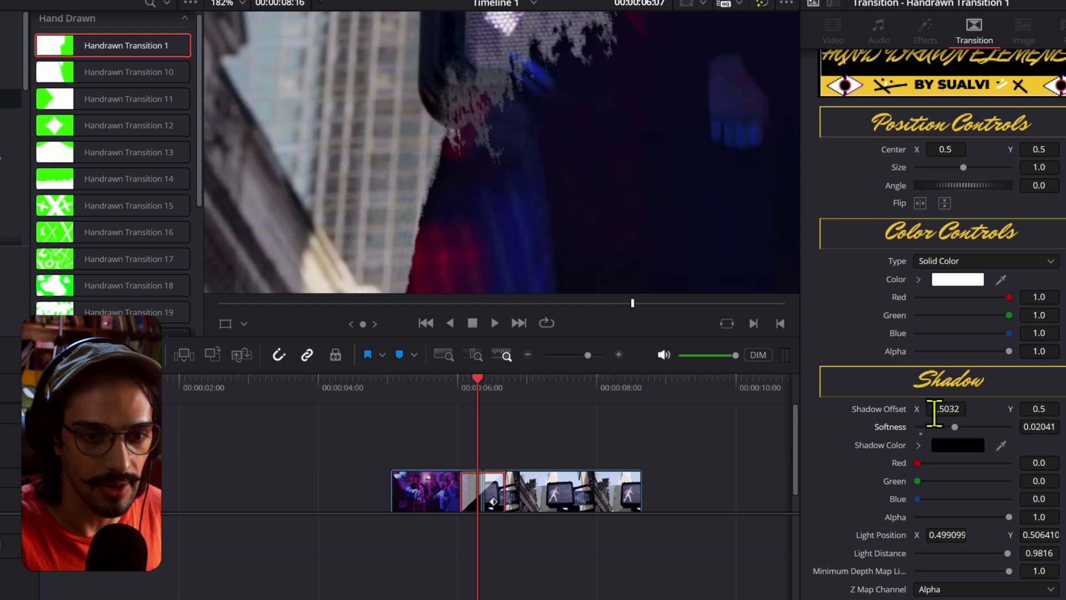
- Set the transition's Shadow Offset X to 0.5272 and turn its shadow red with a Red value of 0.795
{"action": "mouse_move", "coordinate": [935, 412]}
{"action": "left_mouse_down"}
{"action": "mouse_move", "coordinate": [1018, 412]}
{"action": "mouse_move", "coordinate": [945, 412]}
{"action": "left_mouse_up"}
{"action": "scroll", "coordinate": [506, 191], "scroll_direction": "down", "scroll_amount": 10}
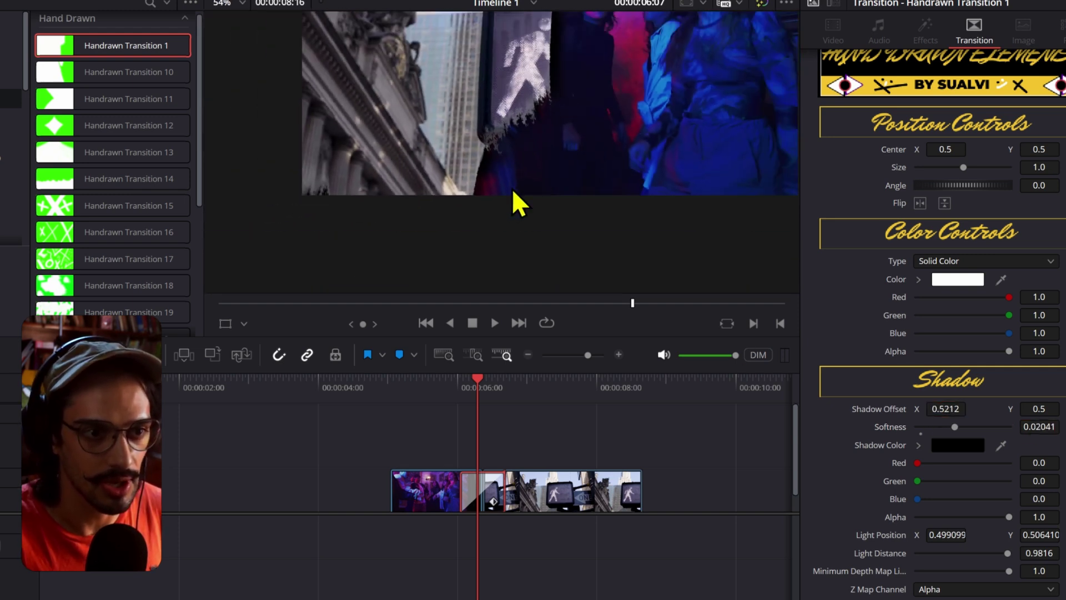
{"action": "left_click_drag", "start_coordinate": [511, 188], "coordinate": [509, 296]}
{"action": "mouse_move", "coordinate": [945, 409]}
{"action": "left_mouse_down"}
{"action": "mouse_move", "coordinate": [907, 408]}
{"action": "mouse_move", "coordinate": [948, 408]}
{"action": "left_mouse_up"}
{"action": "left_click_drag", "start_coordinate": [917, 463], "coordinate": [975, 448]}
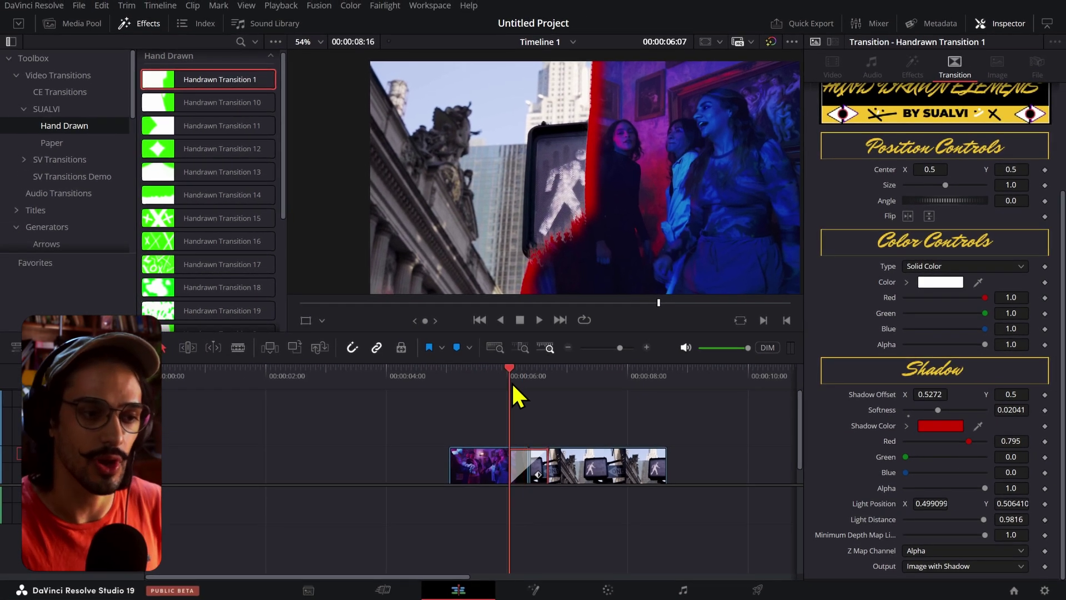
{"action": "scroll", "coordinate": [595, 239], "scroll_direction": "down", "scroll_amount": 3}
- Replace Handrawn Transition 1 at the cut between the two clips with Handrawn Transition 16 and play across it
{"action": "key", "text": "Delete"}
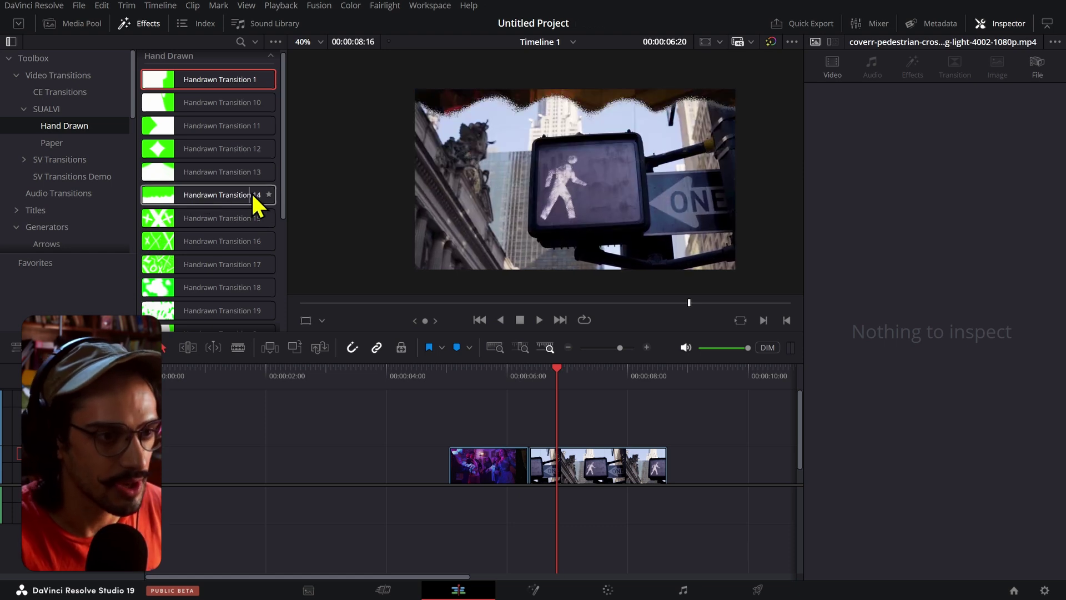
{"action": "scroll", "coordinate": [231, 302], "scroll_direction": "down", "scroll_amount": 3}
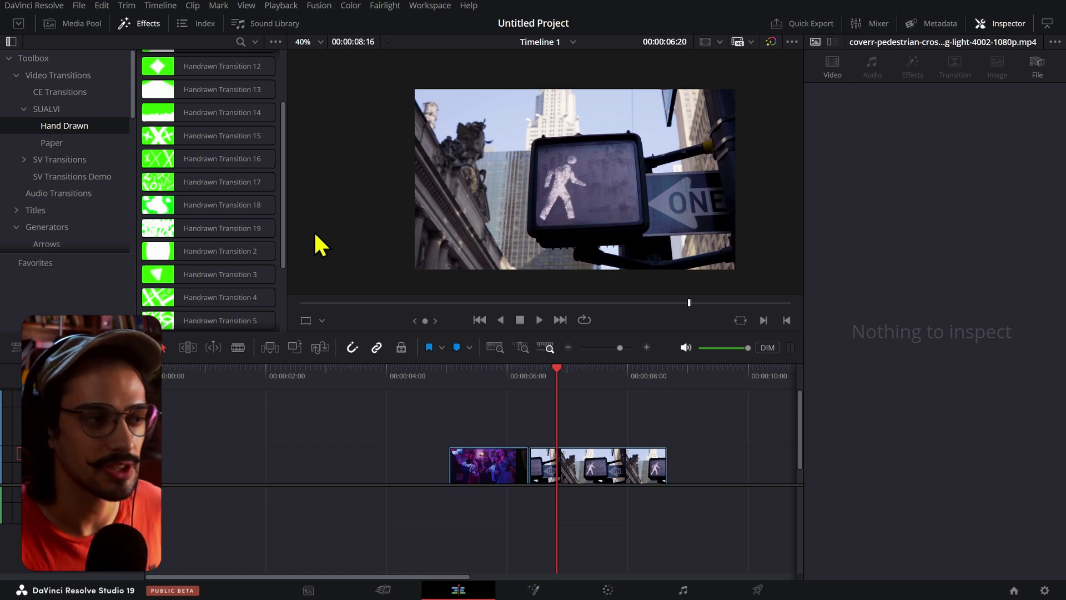
{"action": "mouse_move", "coordinate": [186, 169]}
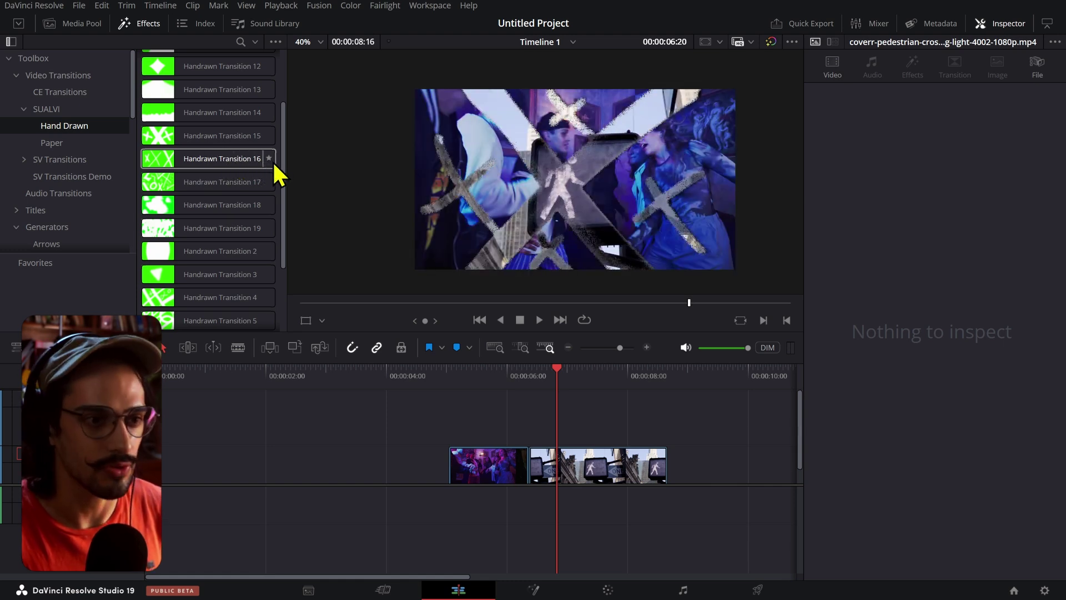
{"action": "left_click_drag", "start_coordinate": [210, 160], "coordinate": [532, 464]}
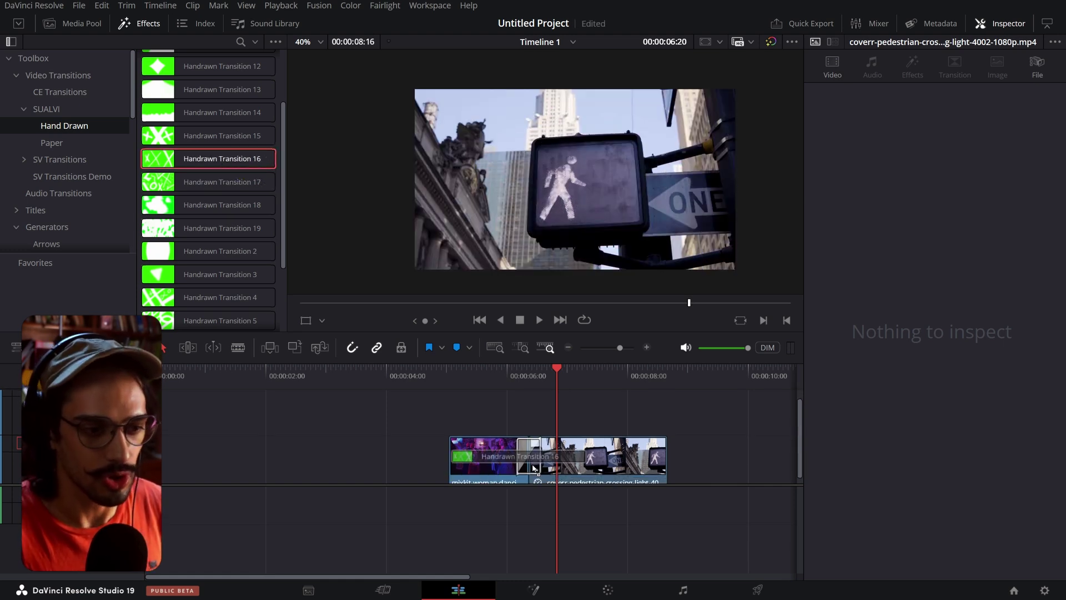
{"action": "left_click", "coordinate": [517, 383]}
{"action": "key", "text": "space"}
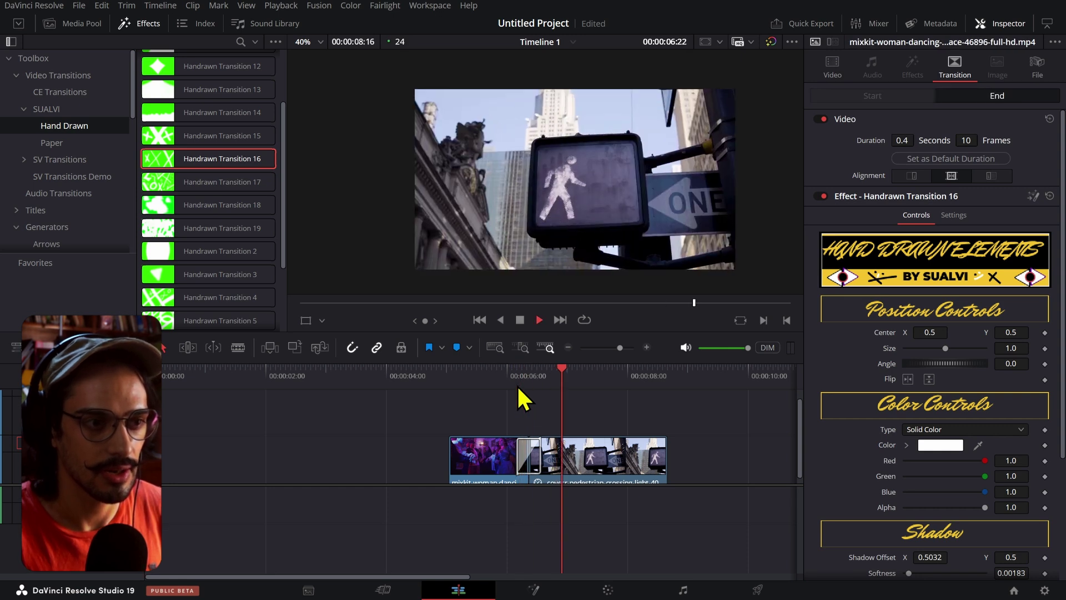
{"action": "key", "text": "space"}
{"action": "left_click", "coordinate": [517, 386]}
{"action": "key", "text": "space"}
{"action": "key", "text": "space"}
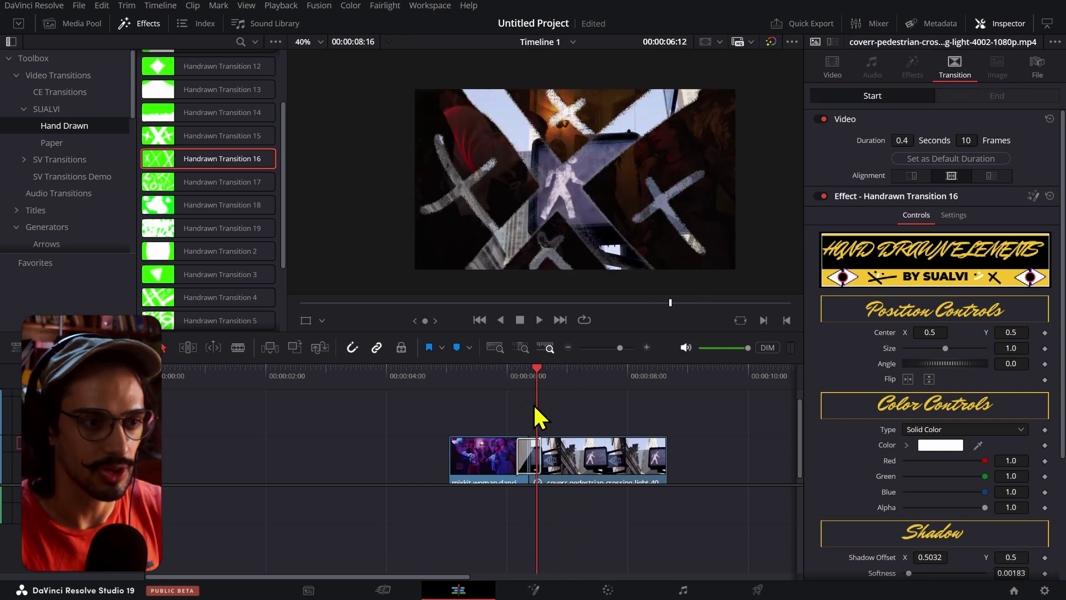
- Delete Handrawn Transition 16 from the cut and place a short Fusion Composition on the track above it
{"action": "left_click", "coordinate": [538, 451]}
{"action": "key", "text": "BackSpace"}
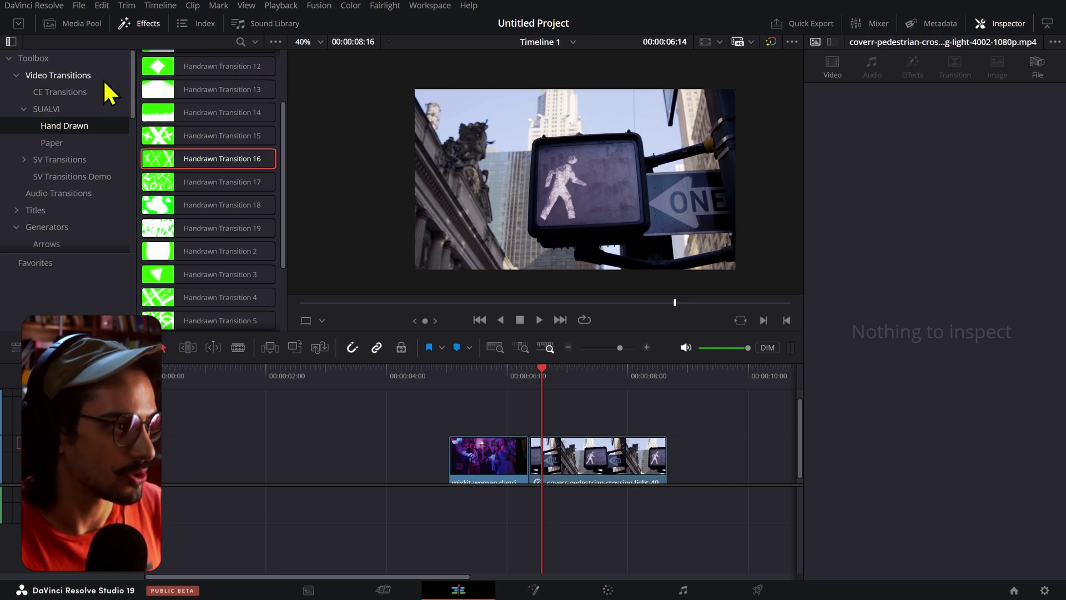
{"action": "scroll", "coordinate": [81, 190], "scroll_direction": "down", "scroll_amount": 3}
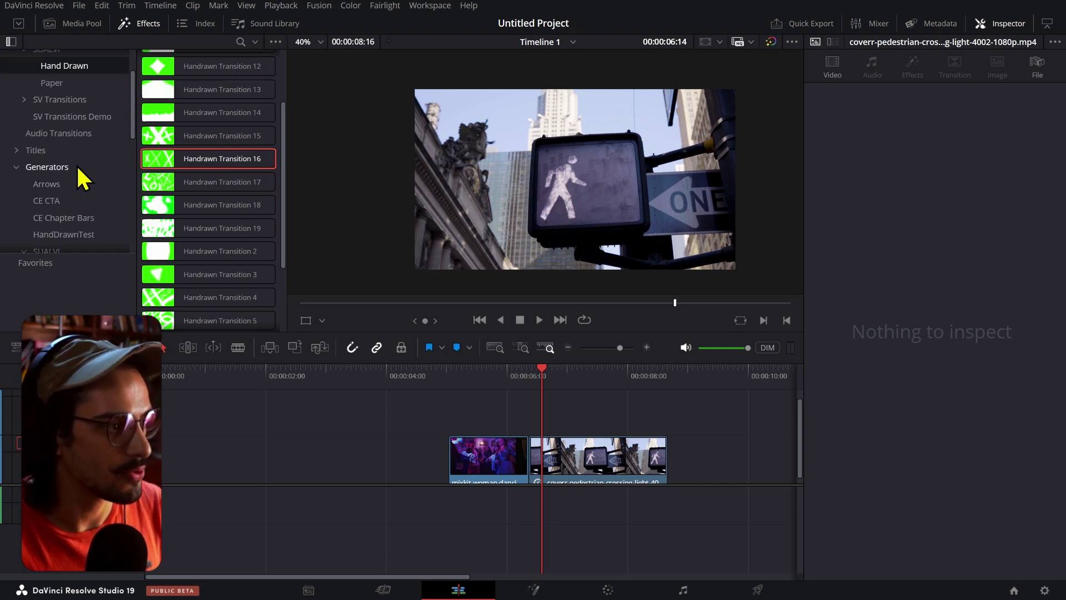
{"action": "scroll", "coordinate": [71, 225], "scroll_direction": "down", "scroll_amount": 14}
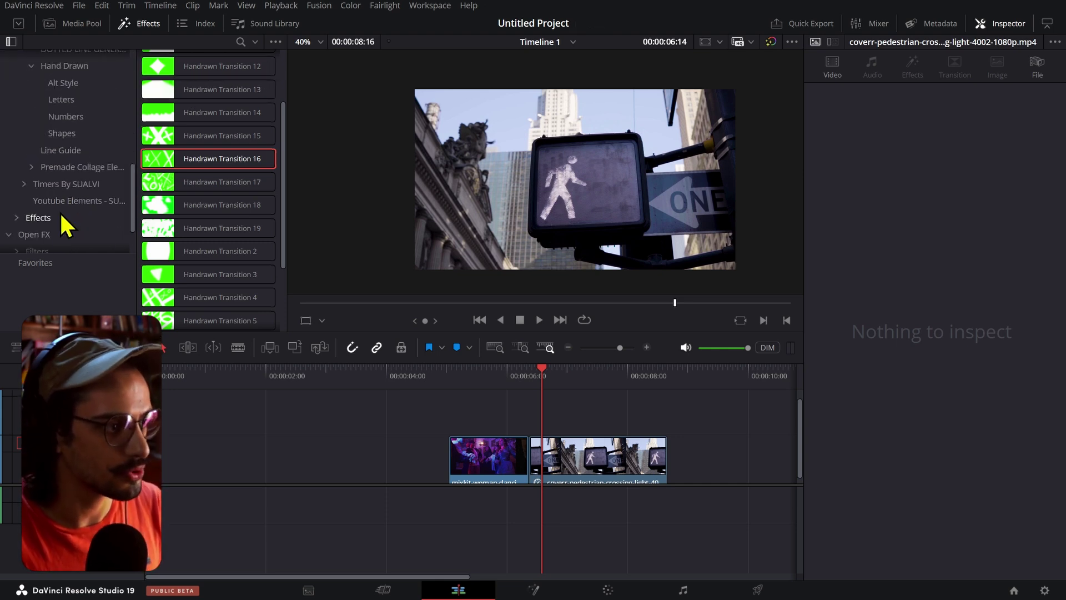
{"action": "left_click", "coordinate": [56, 218]}
{"action": "left_click_drag", "start_coordinate": [161, 107], "coordinate": [532, 422]}
- Open the Fusion Composition in the Fusion page and connect a new Background node to MediaOut1
{"action": "right_click", "coordinate": [534, 421]}
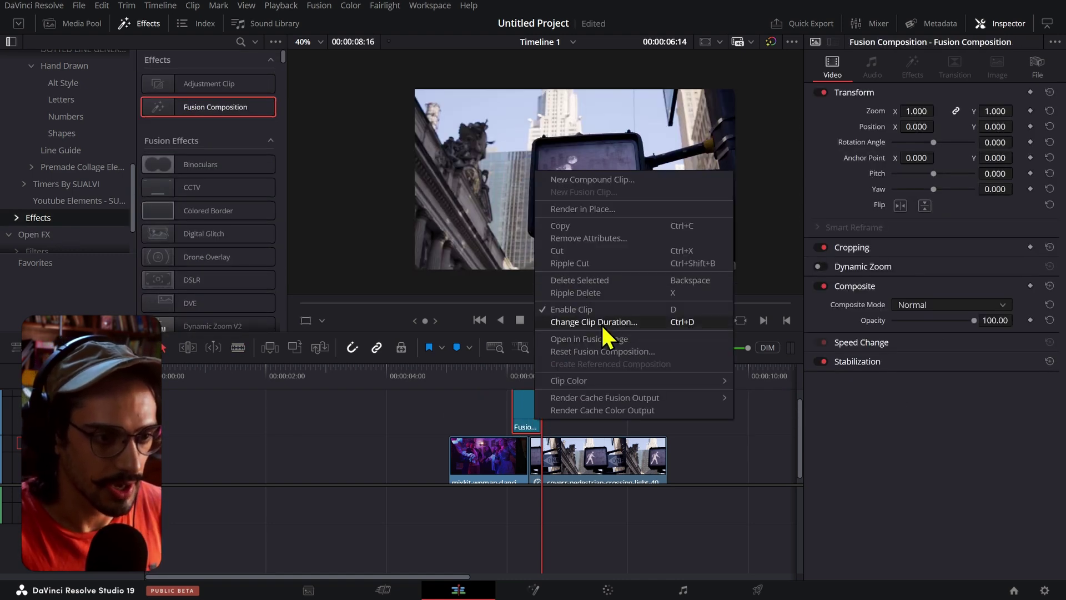
{"action": "left_click", "coordinate": [644, 340]}
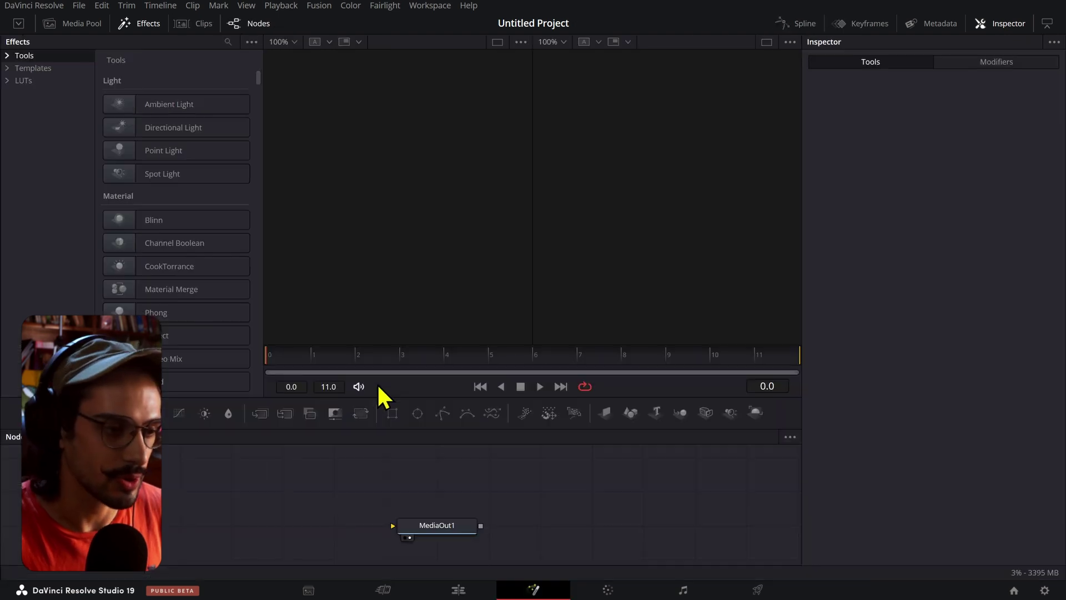
{"action": "left_click", "coordinate": [47, 413]}
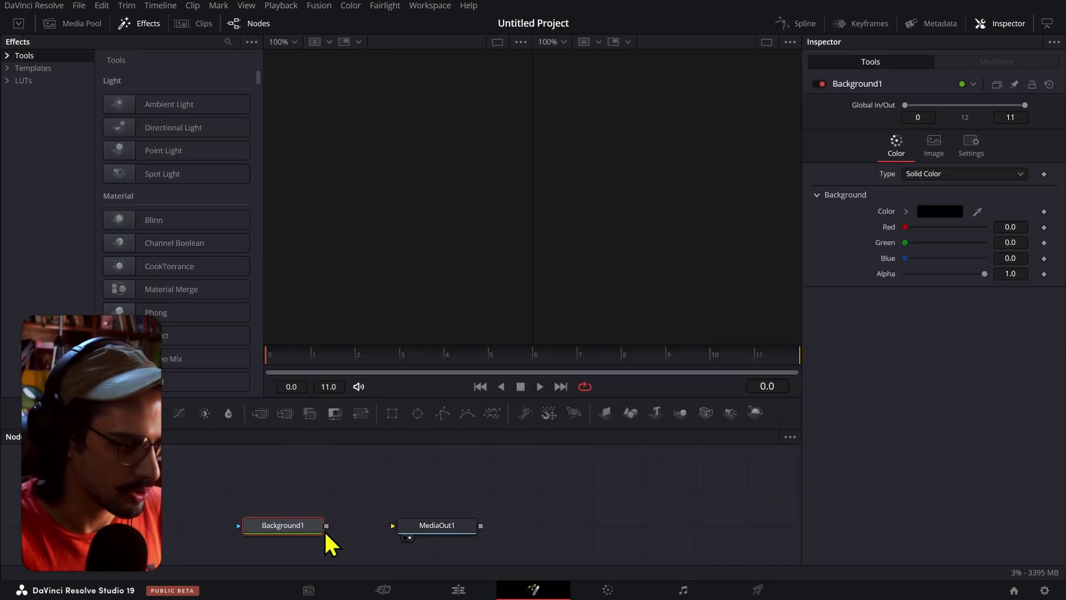
{"action": "left_click", "coordinate": [414, 526]}
{"action": "left_click_drag", "start_coordinate": [447, 538], "coordinate": [438, 526]}
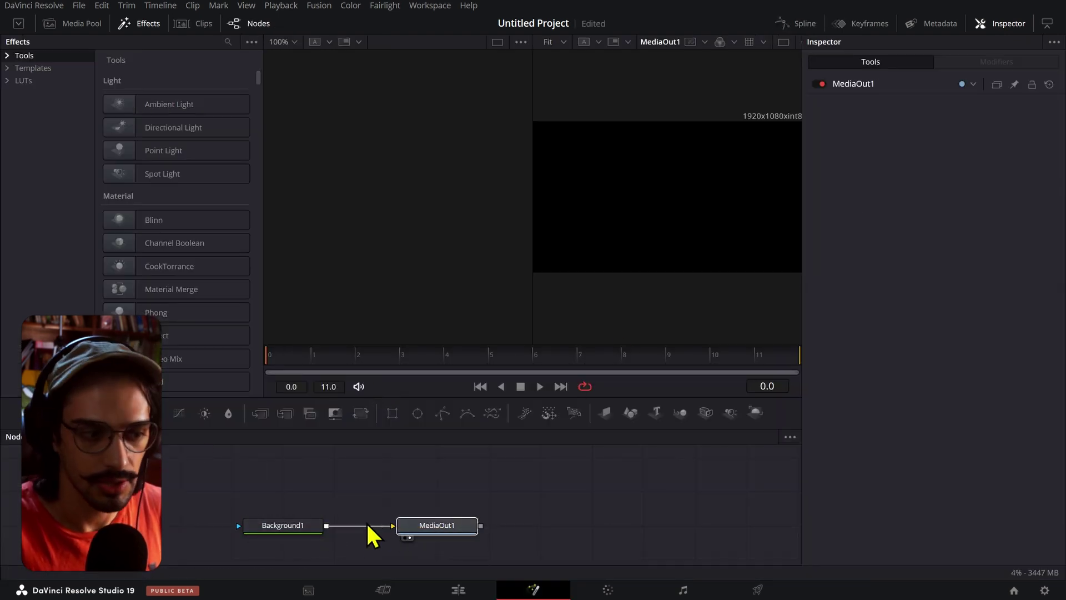
- Make Background1 fully transparent with Alpha 0.0 and return to the Edit page
{"action": "left_click", "coordinate": [300, 525]}
{"action": "left_click_drag", "start_coordinate": [1006, 273], "coordinate": [933, 273]}
{"action": "left_click", "coordinate": [458, 590]}
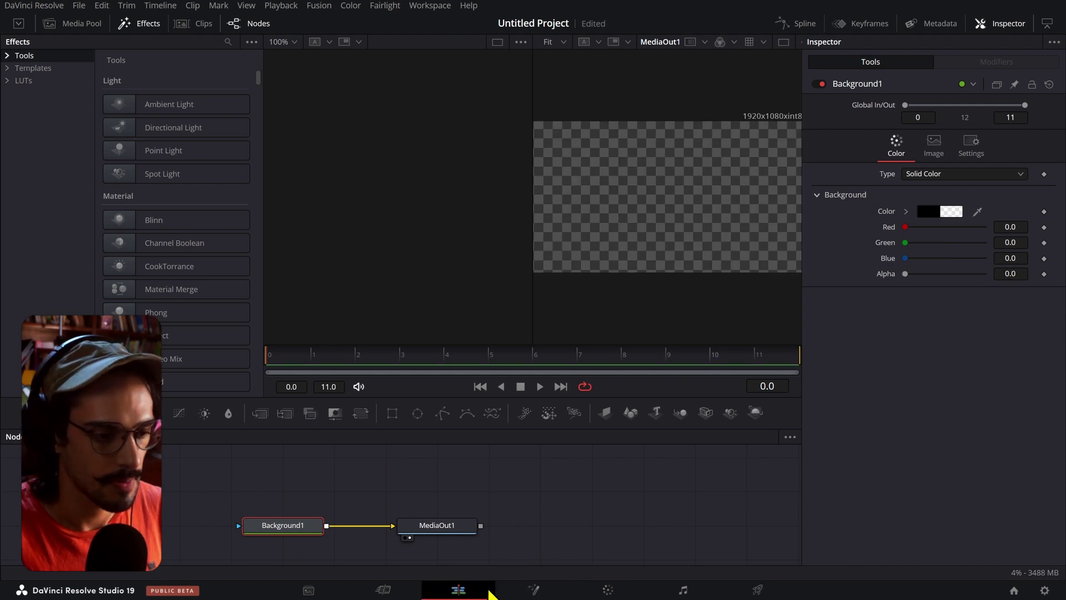
- Apply the SUALVI Handrawn Transition 15 to the Fusion Composition clip, play it and delete the transition
{"action": "scroll", "coordinate": [45, 144], "scroll_direction": "up", "scroll_amount": 5}
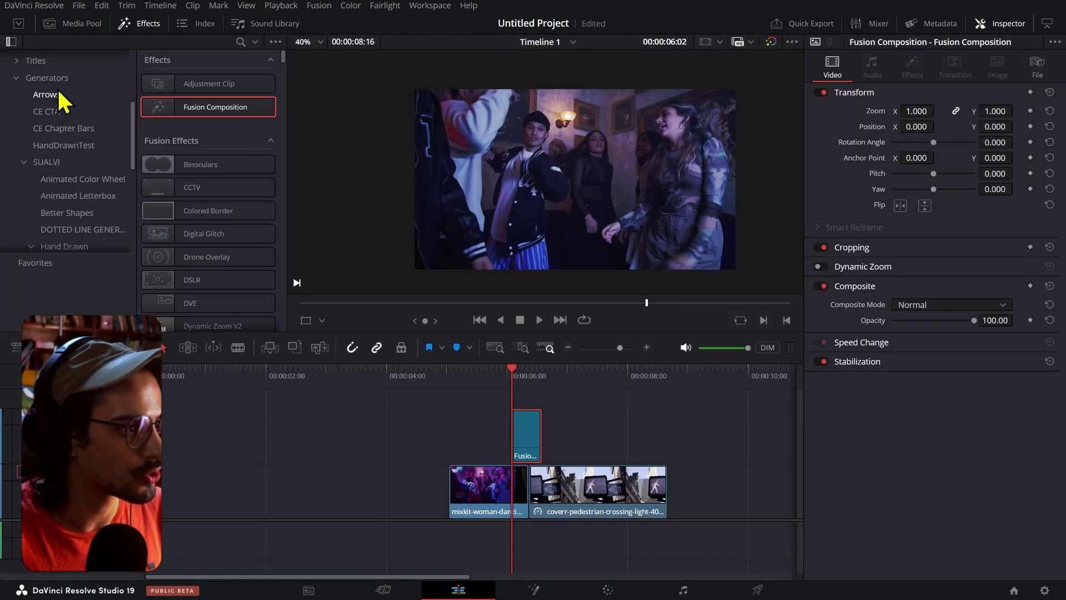
{"action": "scroll", "coordinate": [54, 72], "scroll_direction": "up", "scroll_amount": 3}
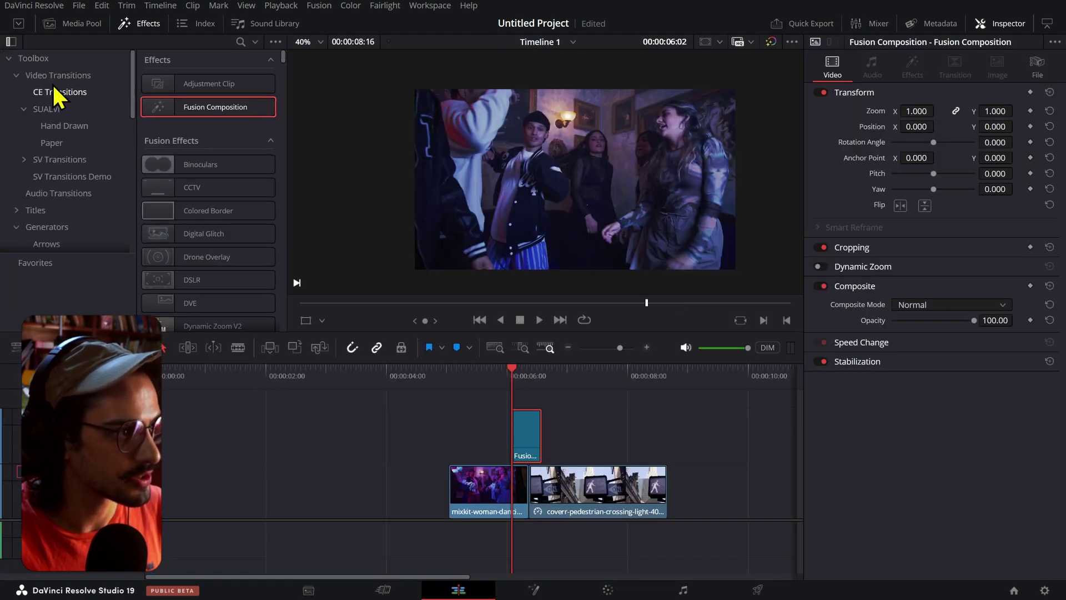
{"action": "left_click", "coordinate": [65, 126]}
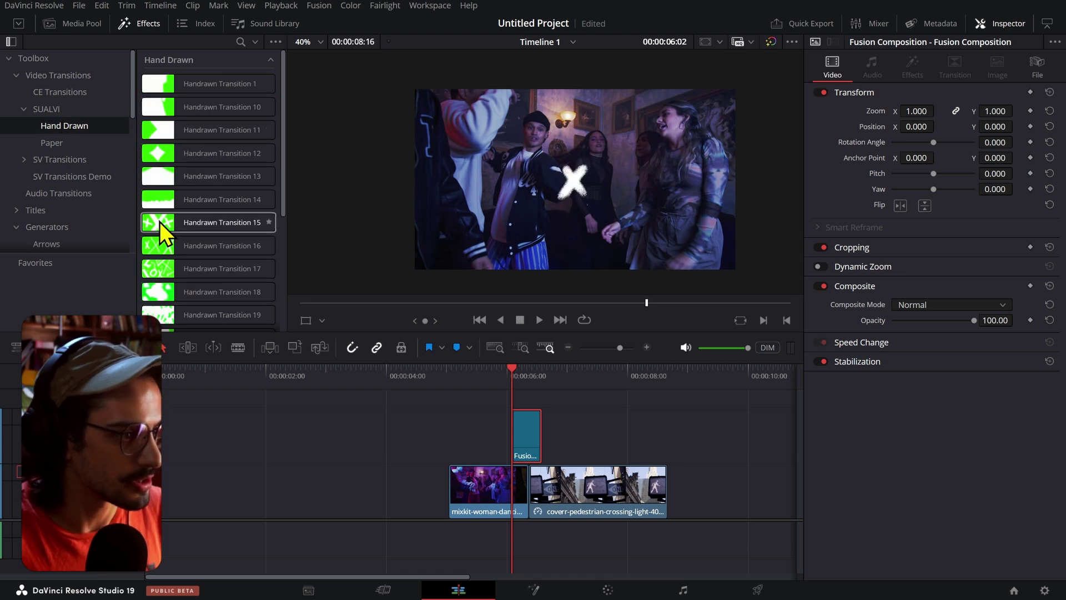
{"action": "left_click_drag", "start_coordinate": [162, 225], "coordinate": [525, 434]}
{"action": "key", "text": "space"}
{"action": "left_click", "coordinate": [520, 381]}
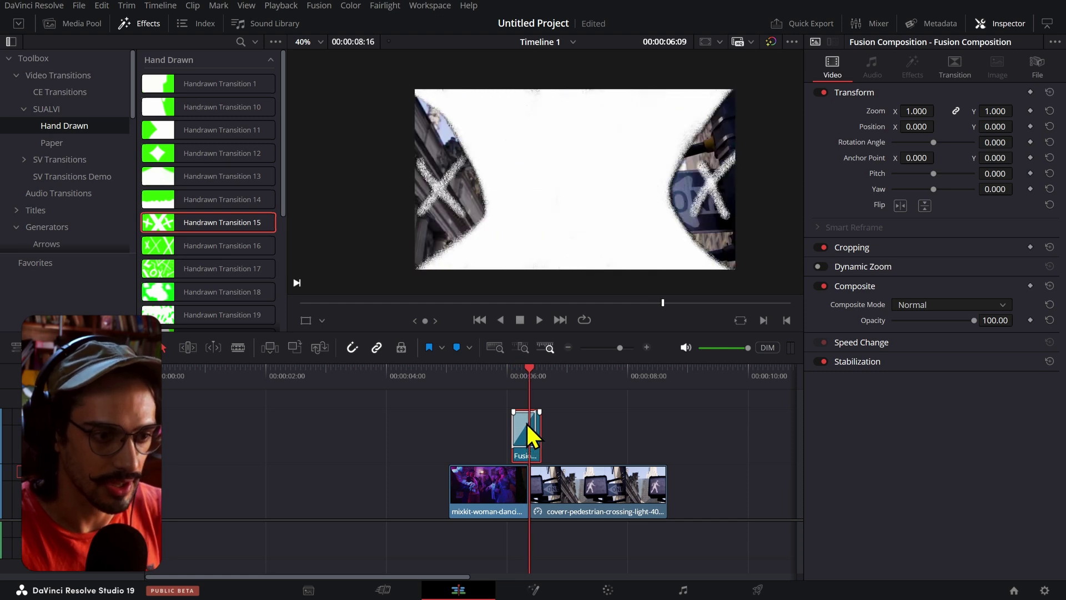
{"action": "left_click", "coordinate": [531, 422]}
{"action": "key", "text": "Delete"}
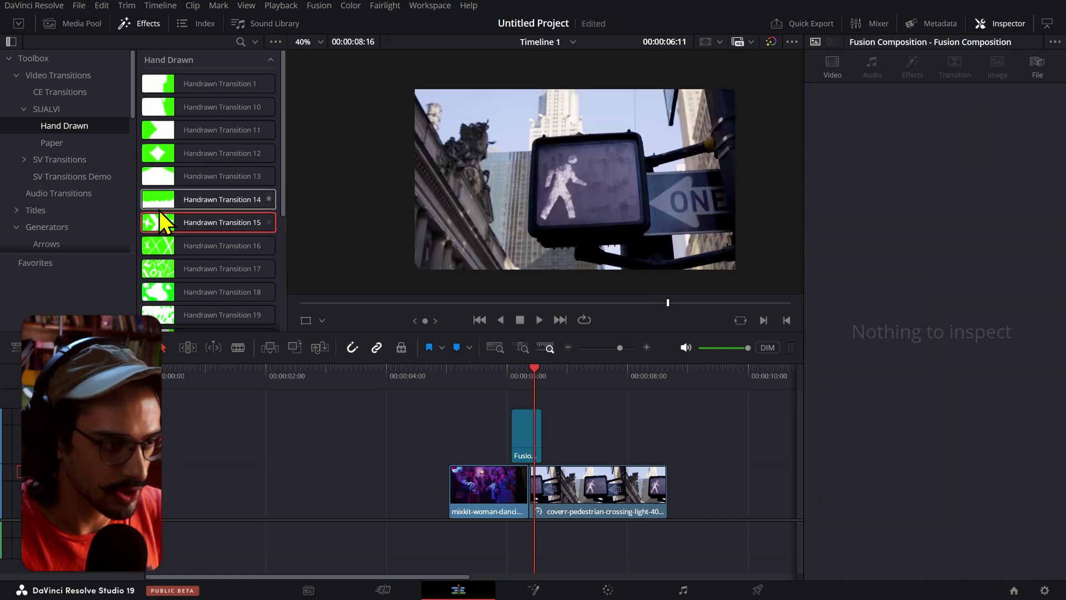
- Apply Handrawn Transition 17 to the Fusion Composition clip, stretch it to 12 frames and play it over the cut
{"action": "left_click_drag", "start_coordinate": [156, 268], "coordinate": [457, 411]}
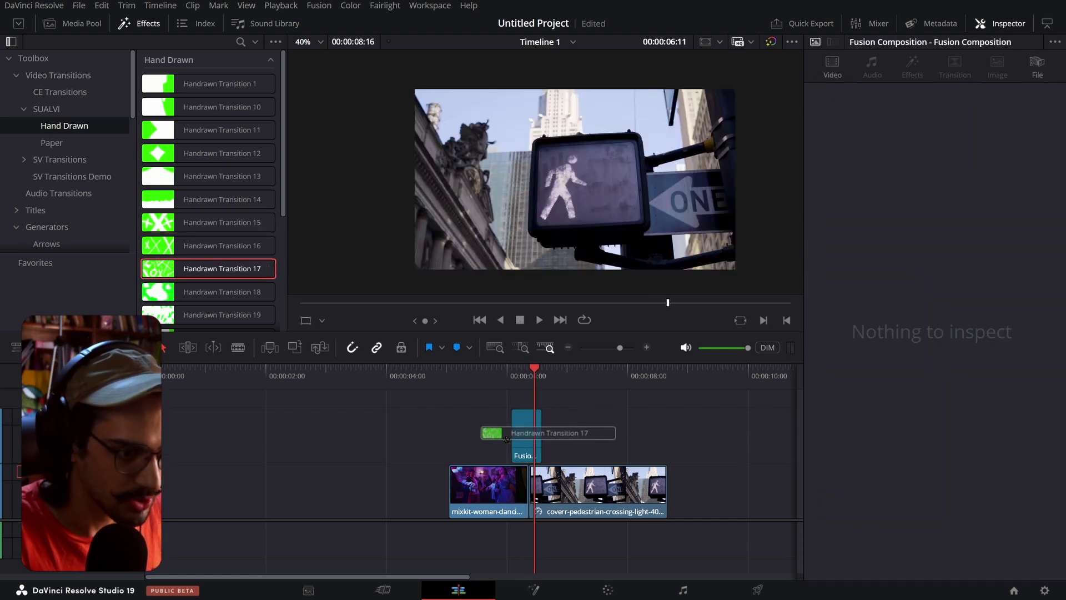
{"action": "left_click_drag", "start_coordinate": [522, 440], "coordinate": [542, 427]}
{"action": "left_click", "coordinate": [514, 375]}
{"action": "key", "text": "space"}
{"action": "left_click", "coordinate": [473, 376]}
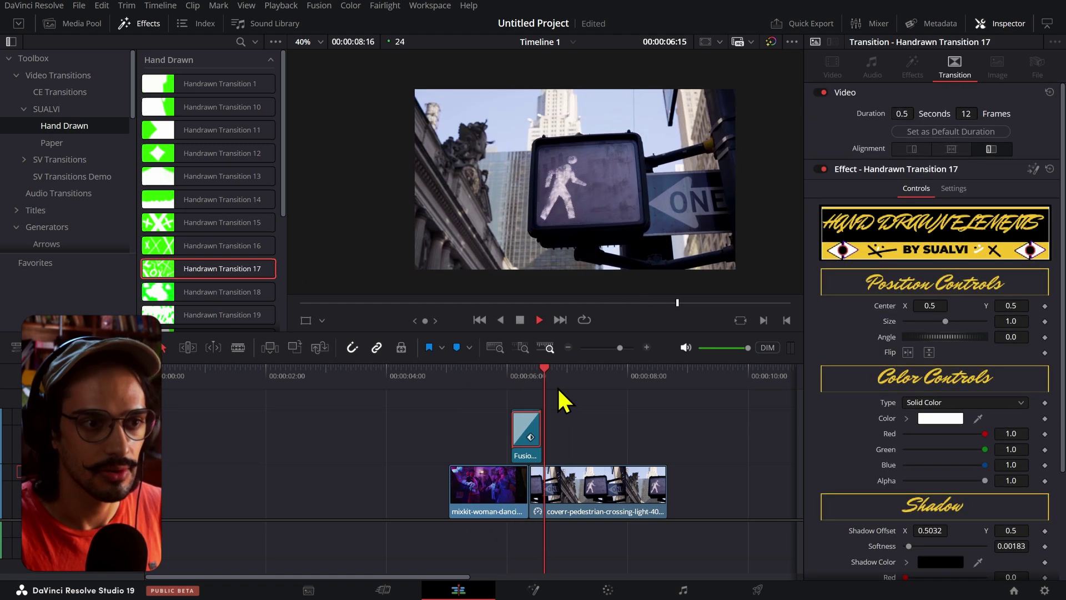
{"action": "key", "text": "space"}
{"action": "left_click", "coordinate": [482, 388]}
{"action": "key", "text": "space"}
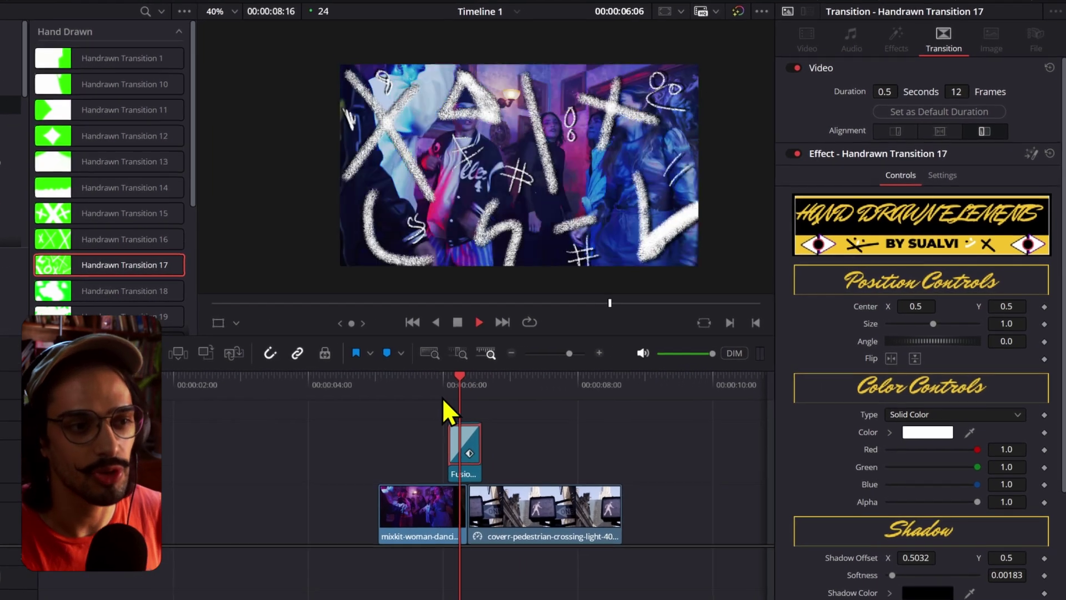
{"action": "key", "text": "space"}
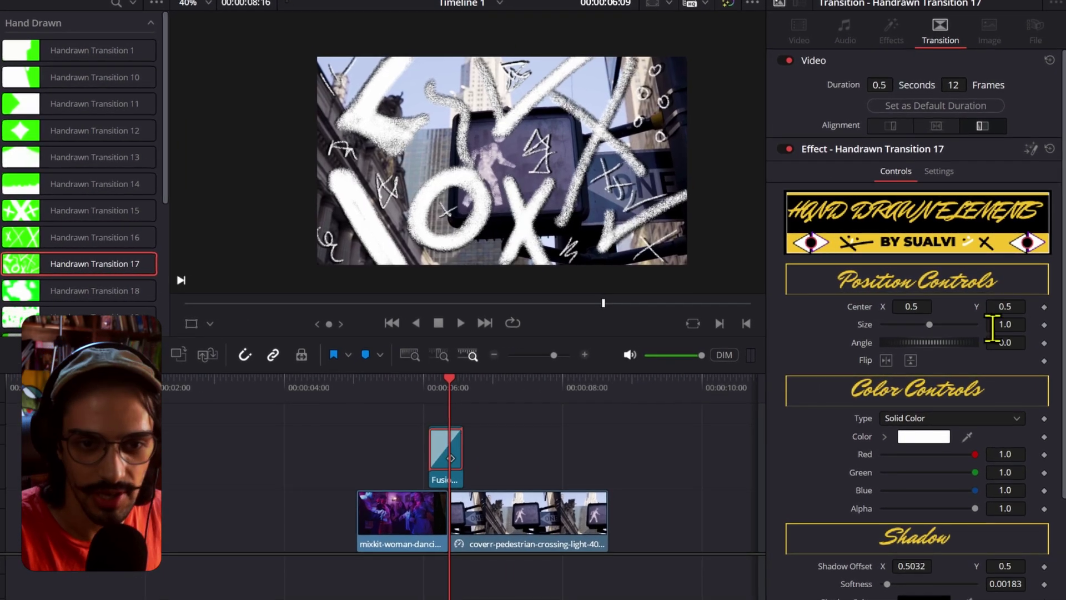
- Set the size of Handrawn Transition 17 to 1.456 and duplicate its clip onto the track above, starting slightly later
{"action": "left_click_drag", "start_coordinate": [992, 328], "coordinate": [1018, 328]}
{"action": "left_click", "coordinate": [442, 478]}
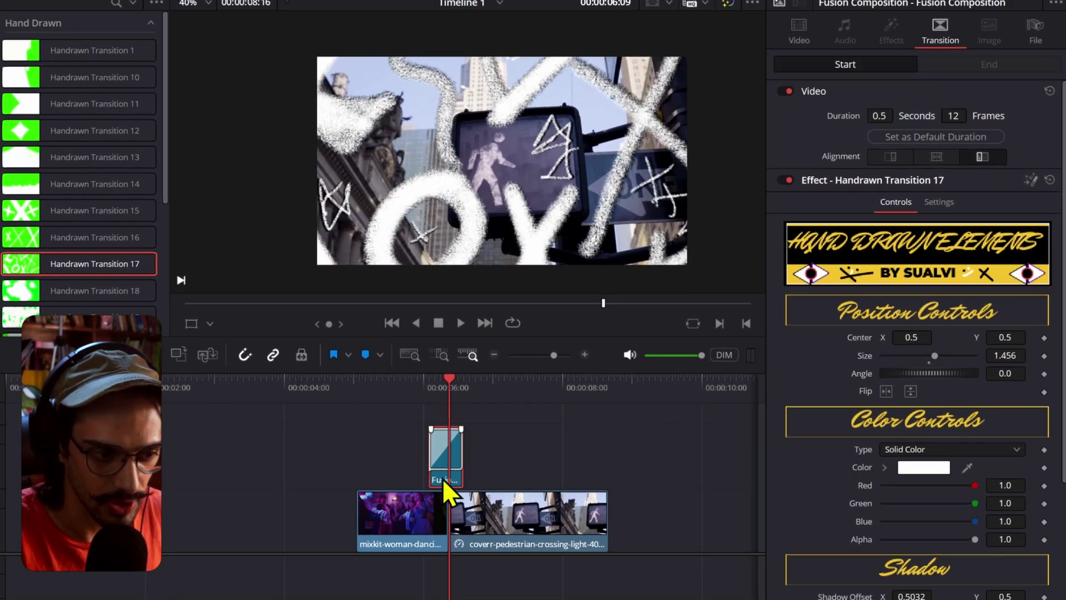
{"action": "left_click_drag", "start_coordinate": [442, 477], "coordinate": [455, 438]}
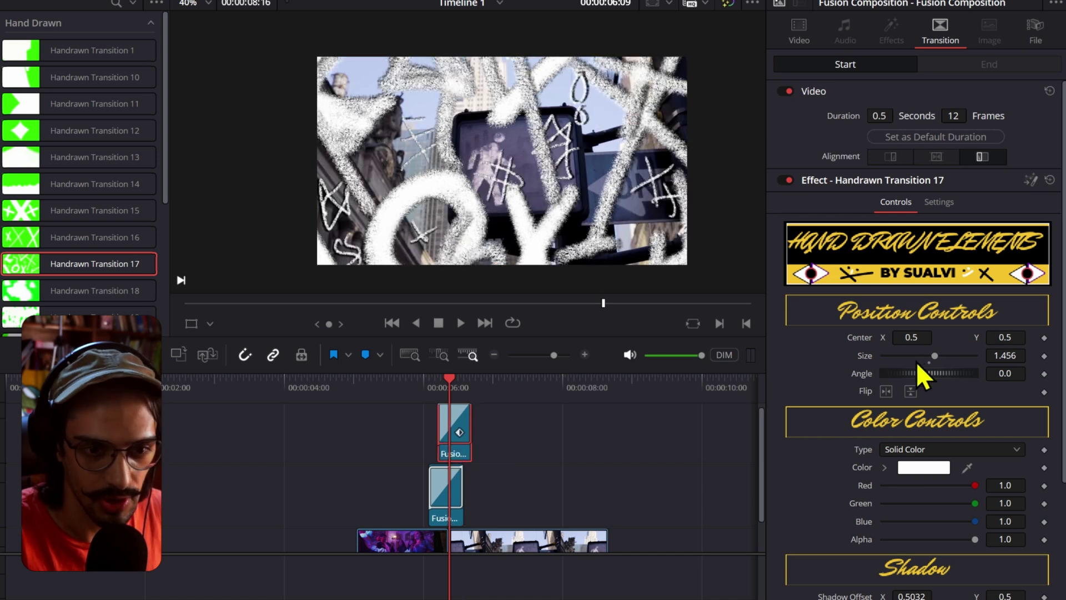
- Set the duplicate's transition to Center X 0.456 and Angle 111.1, and color it cyan with Red 0.039
{"action": "left_click_drag", "start_coordinate": [911, 337], "coordinate": [886, 337]}
{"action": "left_click_drag", "start_coordinate": [1004, 373], "coordinate": [1036, 373]}
{"action": "left_click_drag", "start_coordinate": [901, 498], "coordinate": [884, 499]}
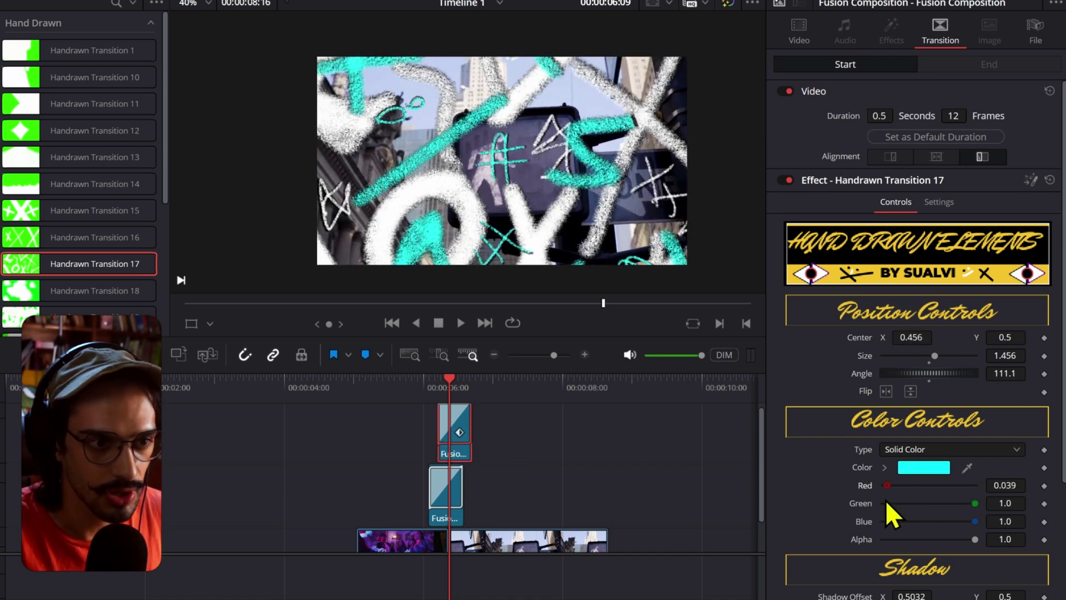
- Color the lower clip's transition blue with Red 0.117647, Green 0.160784 and Blue 1.0, and play the layered transitions
{"action": "left_click", "coordinate": [447, 499]}
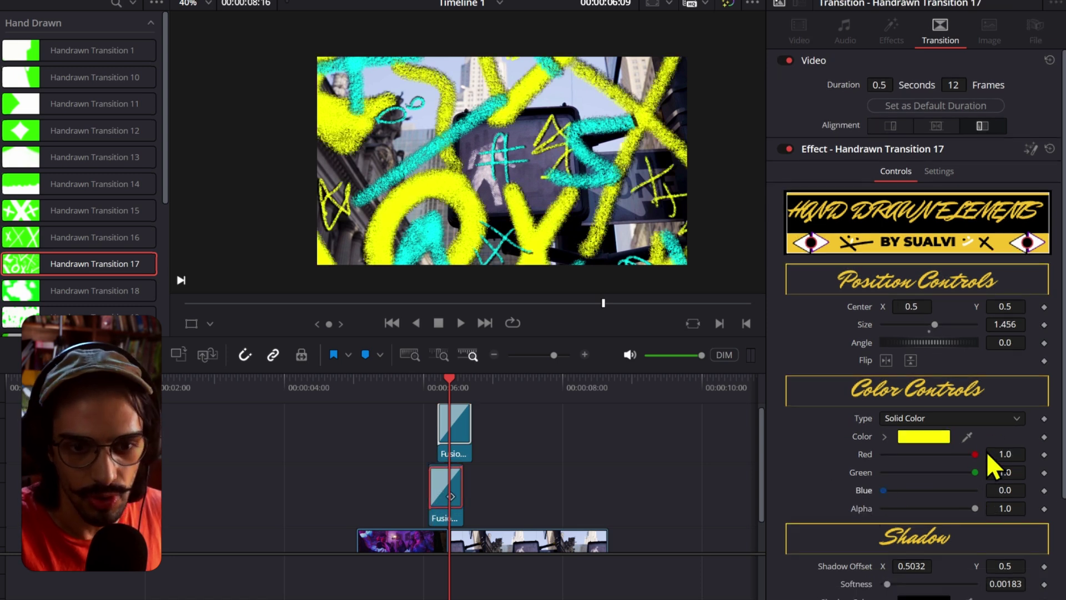
{"action": "left_click", "coordinate": [915, 438]}
{"action": "left_click", "coordinate": [485, 185]}
{"action": "left_click", "coordinate": [559, 210]}
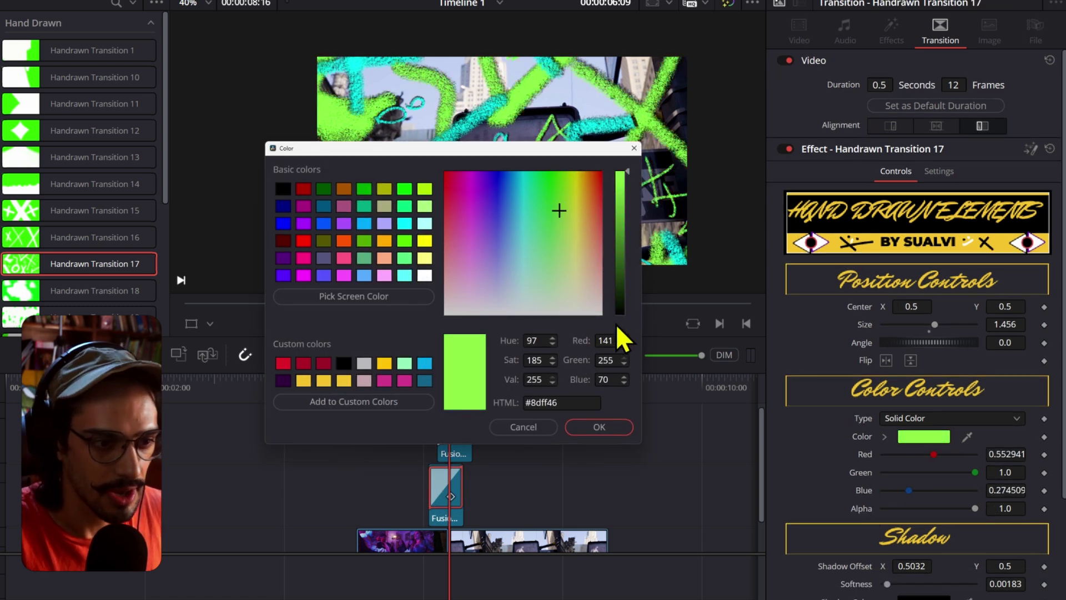
{"action": "left_click", "coordinate": [486, 183]}
{"action": "left_click", "coordinate": [476, 211]}
{"action": "left_click", "coordinate": [505, 202]}
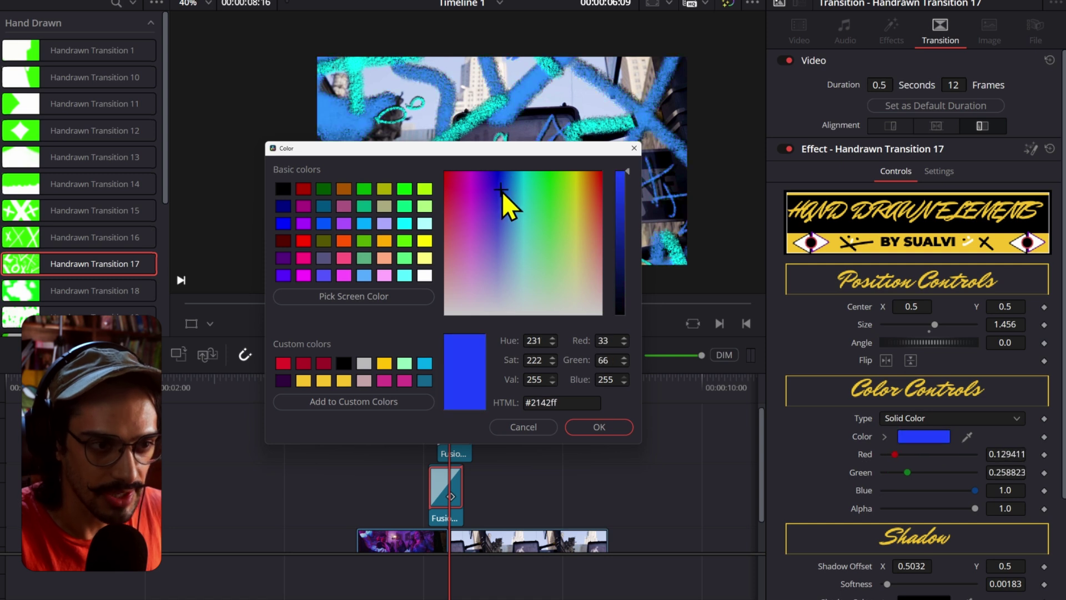
{"action": "left_click", "coordinate": [597, 426]}
{"action": "left_click", "coordinate": [406, 384]}
{"action": "key", "text": "space"}
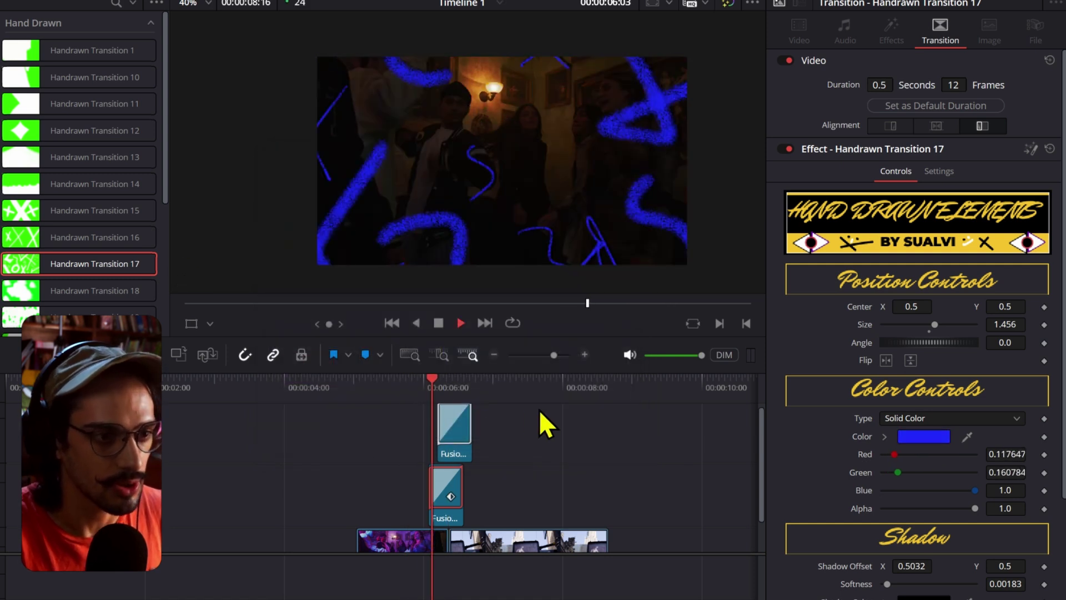
- Replay the layered blue and cyan transitions over the cut and return the playhead to just before them
{"action": "key", "text": "space"}
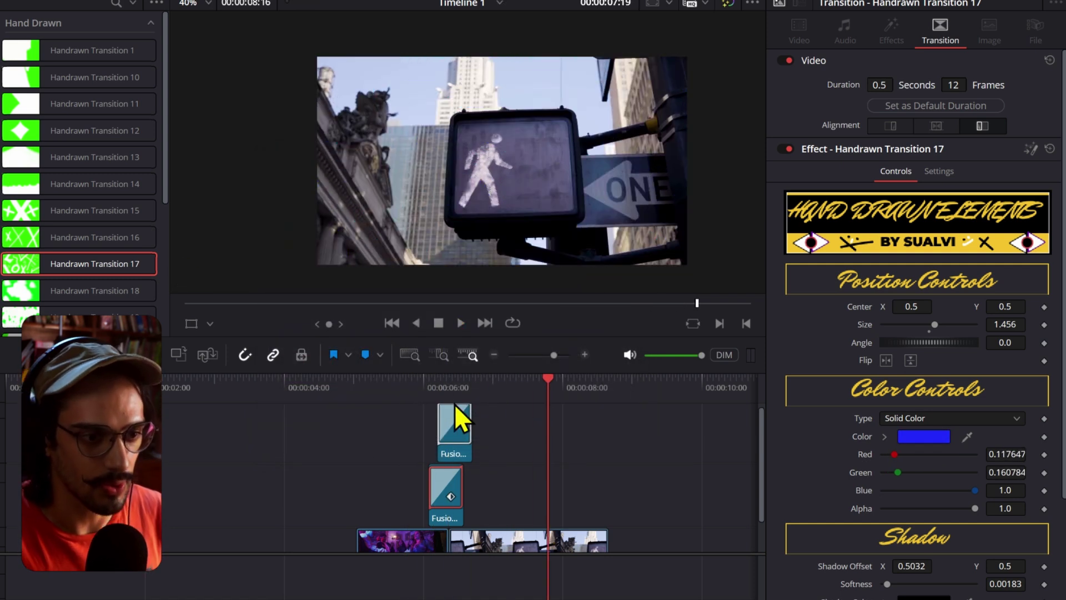
{"action": "left_click", "coordinate": [430, 397]}
{"action": "key", "text": "space"}
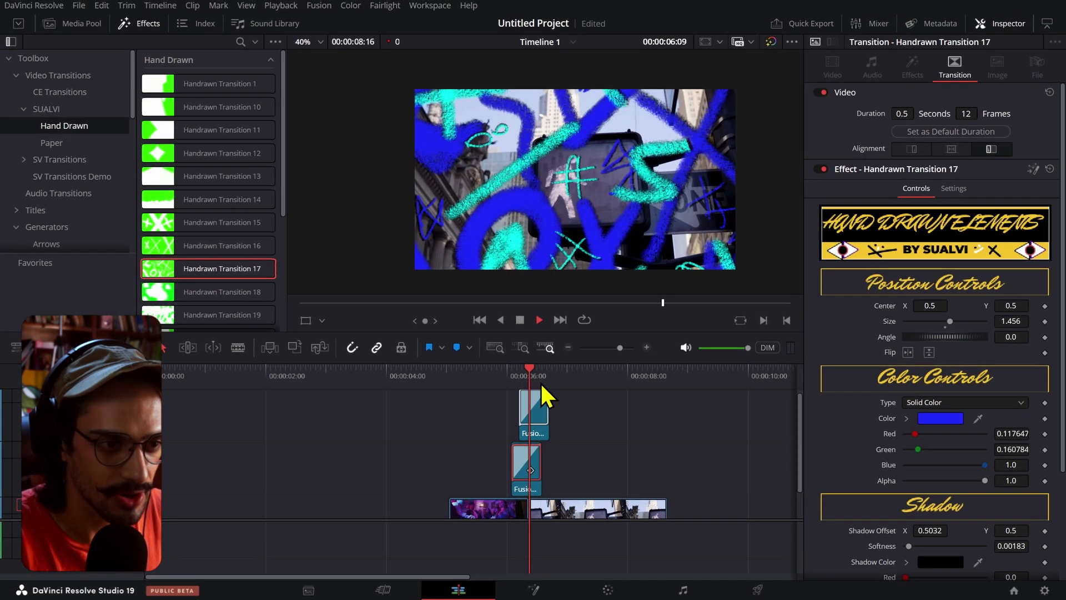
{"action": "key", "text": "space"}
{"action": "left_click", "coordinate": [497, 389]}
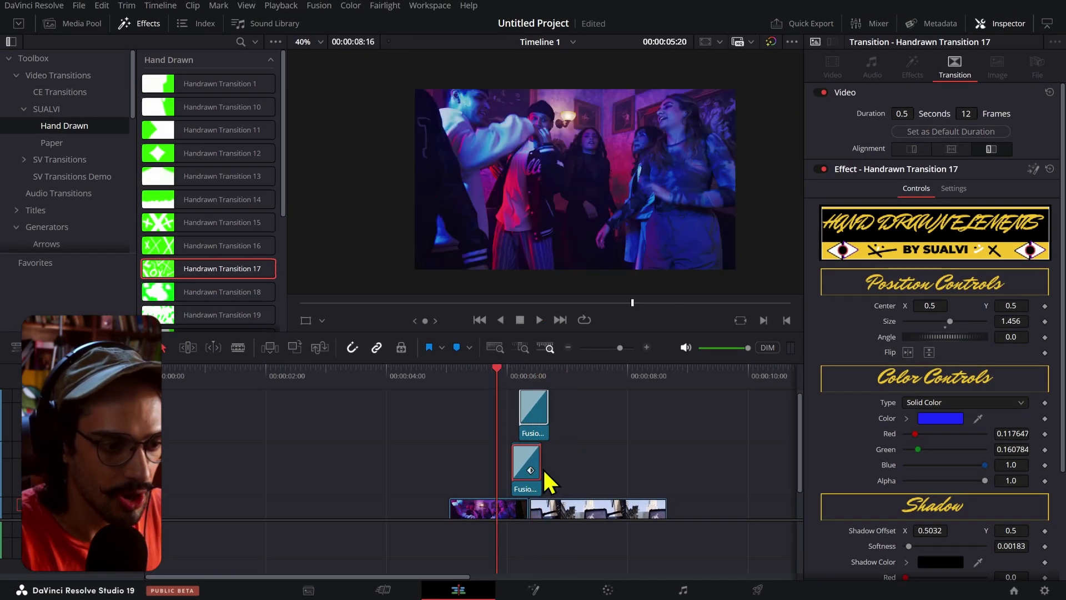
- Shorten Handrawn Transition 17 on the lower Fusion Composition to a brief intro and extend the clip's end past it
{"action": "scroll", "coordinate": [580, 480], "scroll_direction": "up", "scroll_amount": 3}
{"action": "left_click", "coordinate": [588, 458]}
{"action": "left_click", "coordinate": [582, 460]}
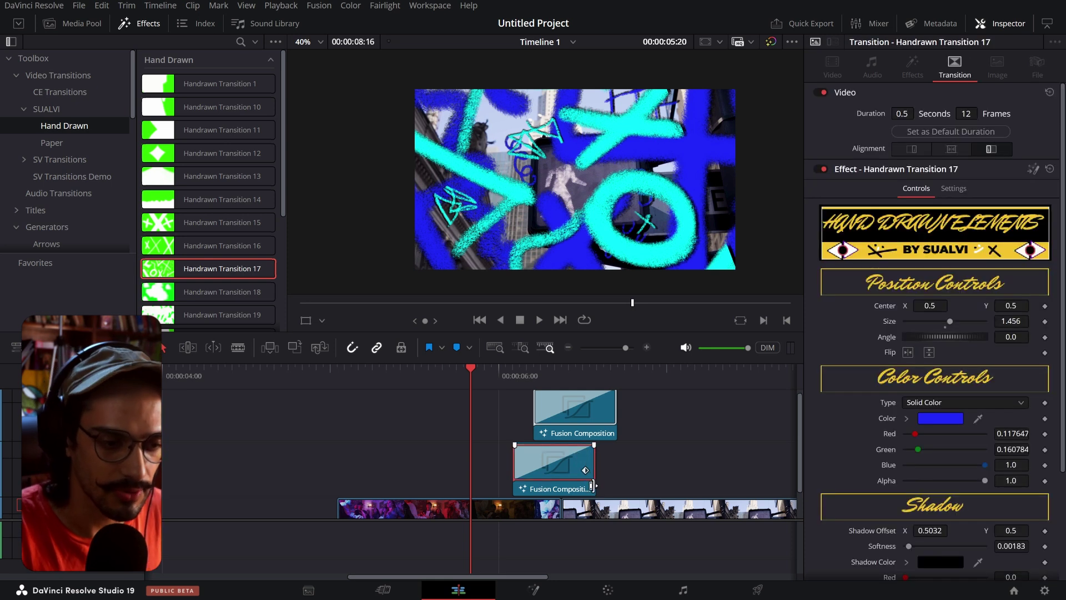
{"action": "left_click_drag", "start_coordinate": [593, 479], "coordinate": [533, 464]}
{"action": "left_click", "coordinate": [593, 460]}
- Shorten the upper Fusion Composition's transition to 3 frames, extend the clip's end, and play the shortened transitions
{"action": "left_click", "coordinate": [595, 408]}
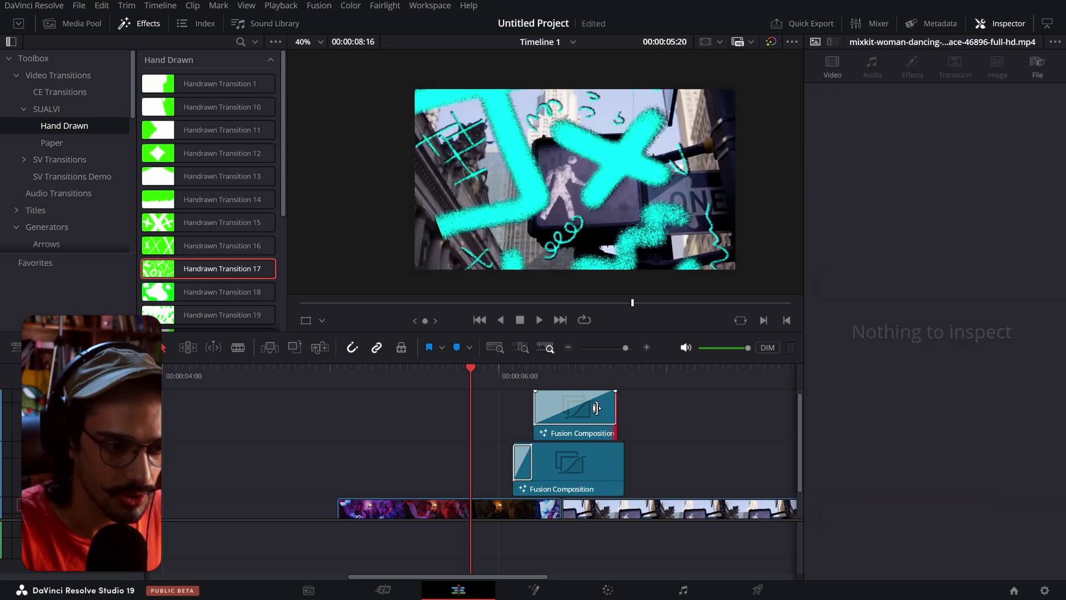
{"action": "left_click_drag", "start_coordinate": [595, 408], "coordinate": [552, 408]}
{"action": "key", "text": "space"}
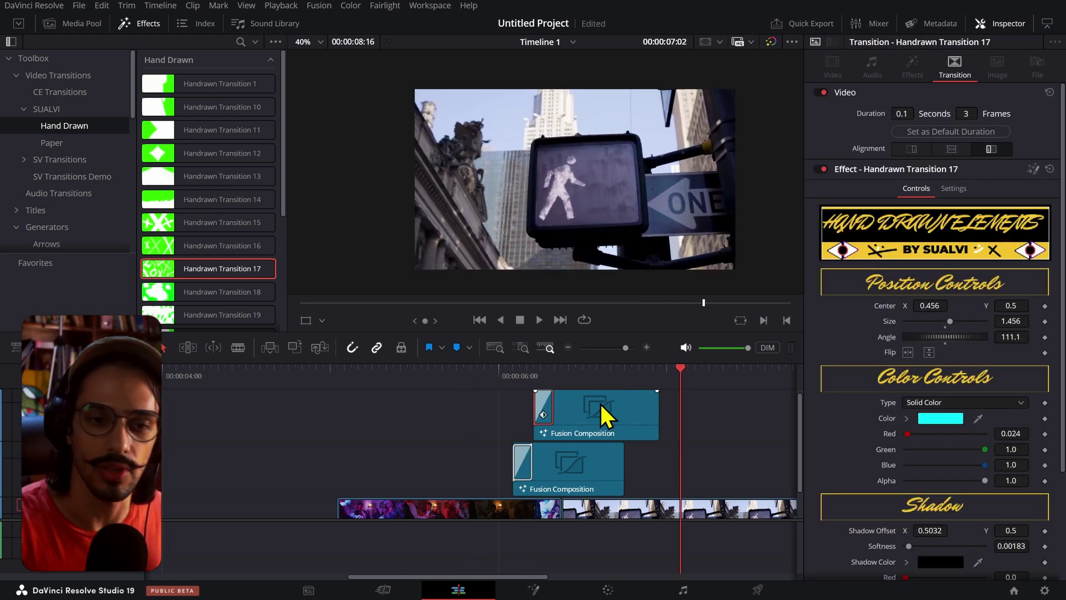
{"action": "scroll", "coordinate": [987, 401], "scroll_direction": "down", "scroll_amount": 4}
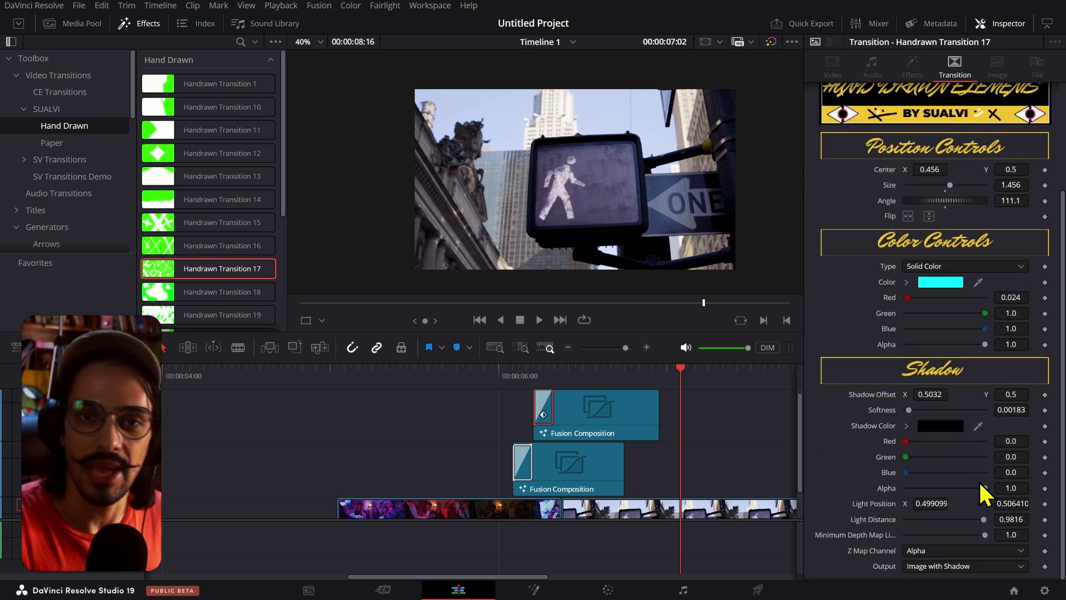